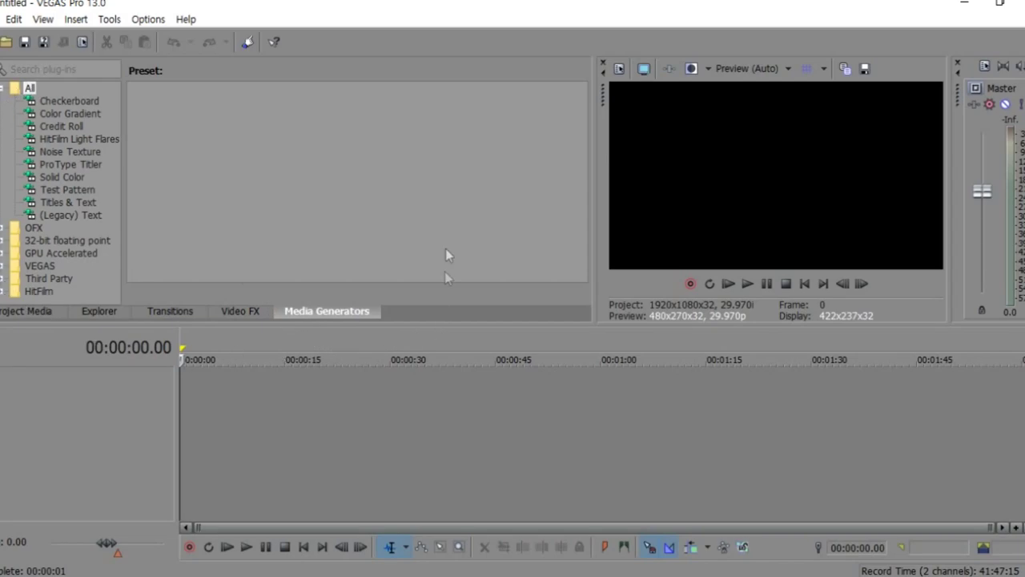
Add the default Titles & Text media generator preset to the start of the timeline.
left_click(76, 114)
left_click(70, 101)
left_click(68, 117)
left_click(72, 140)
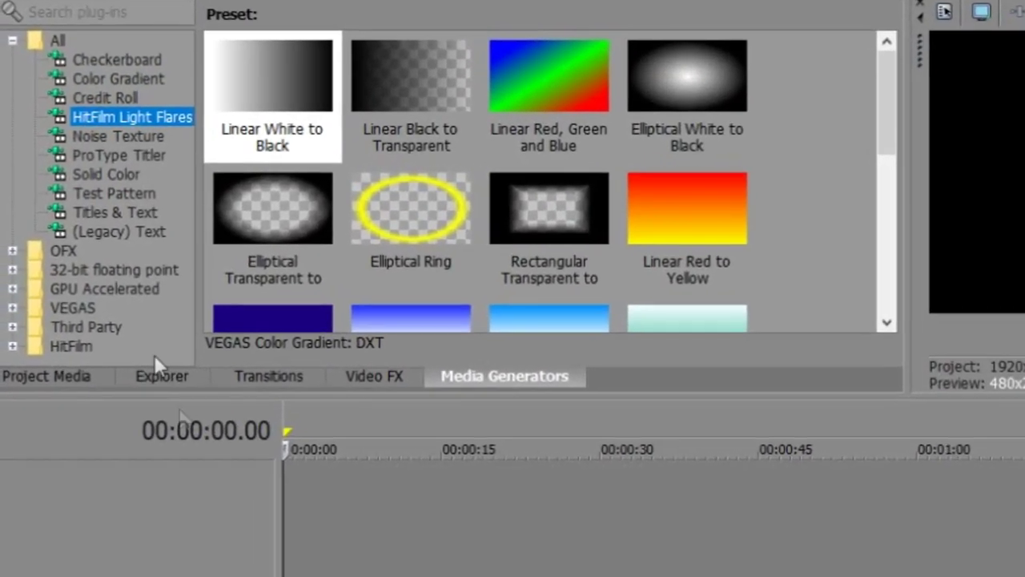
left_click(69, 203)
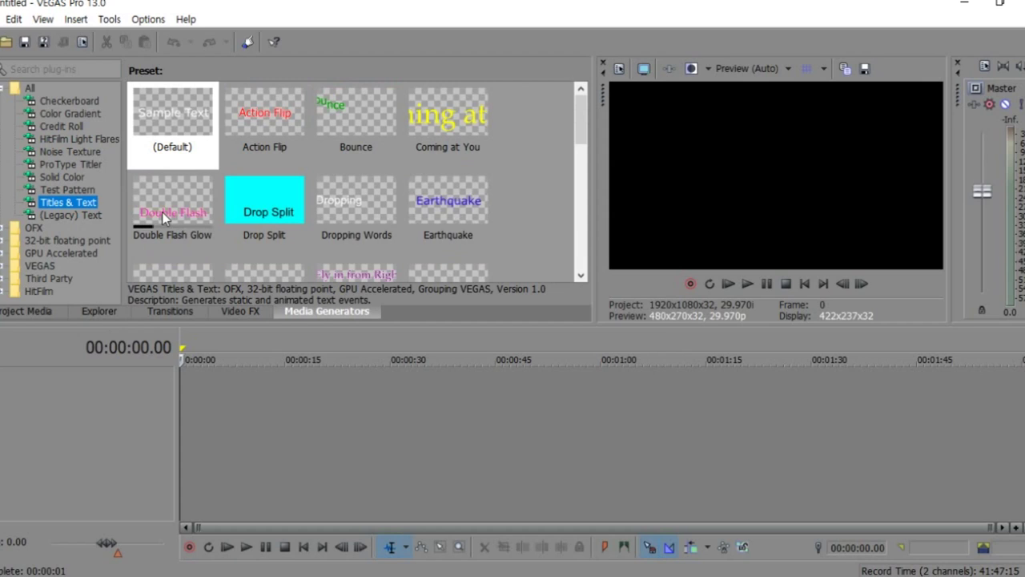
left_click(175, 99)
left_click_drag(174, 100, 242, 408)
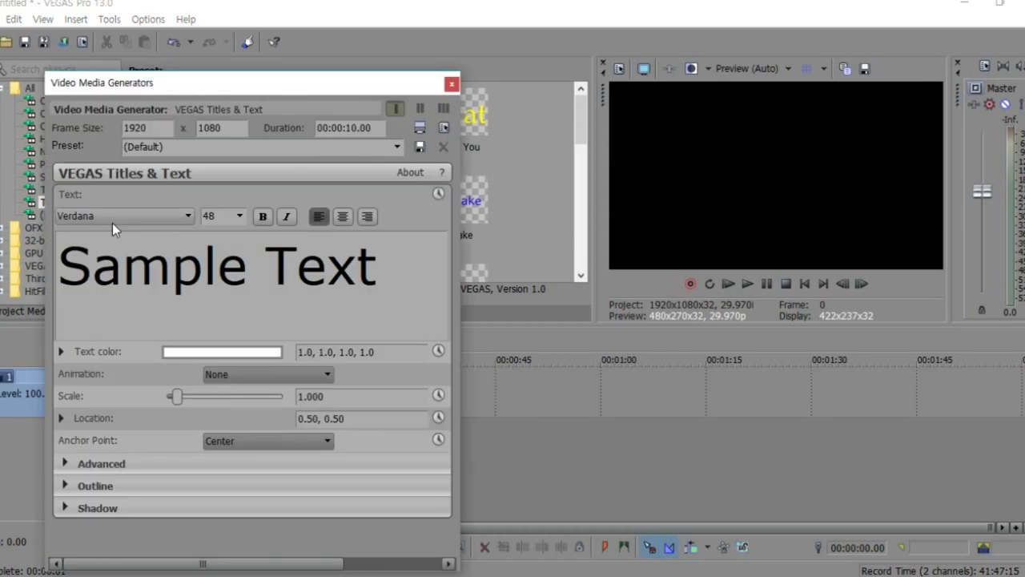
Try italic styling, centre alignment and right alignment on the whole sample text, then return it to left alignment.
key("ctrl+a")
left_click(286, 217)
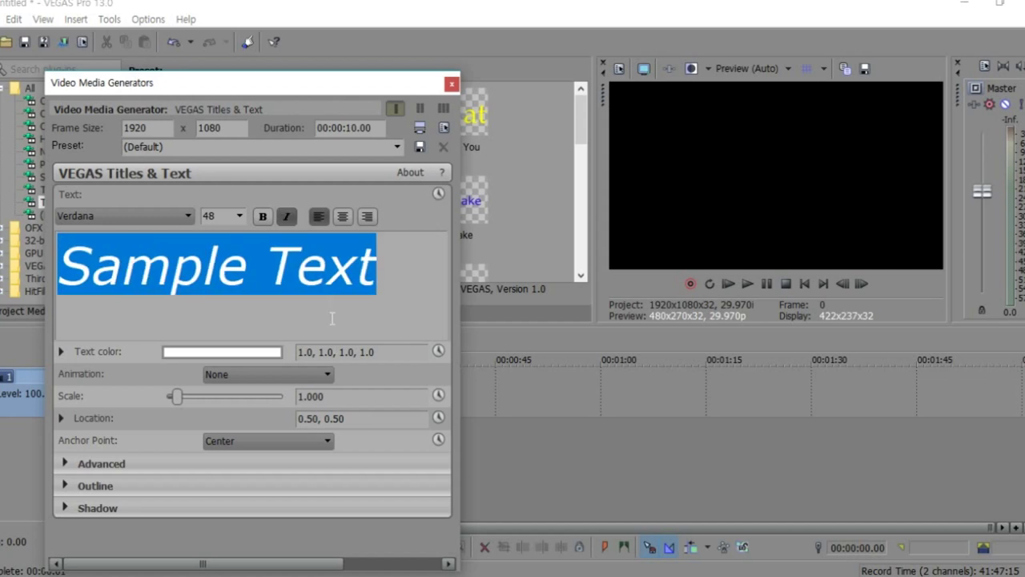
key("ctrl+i")
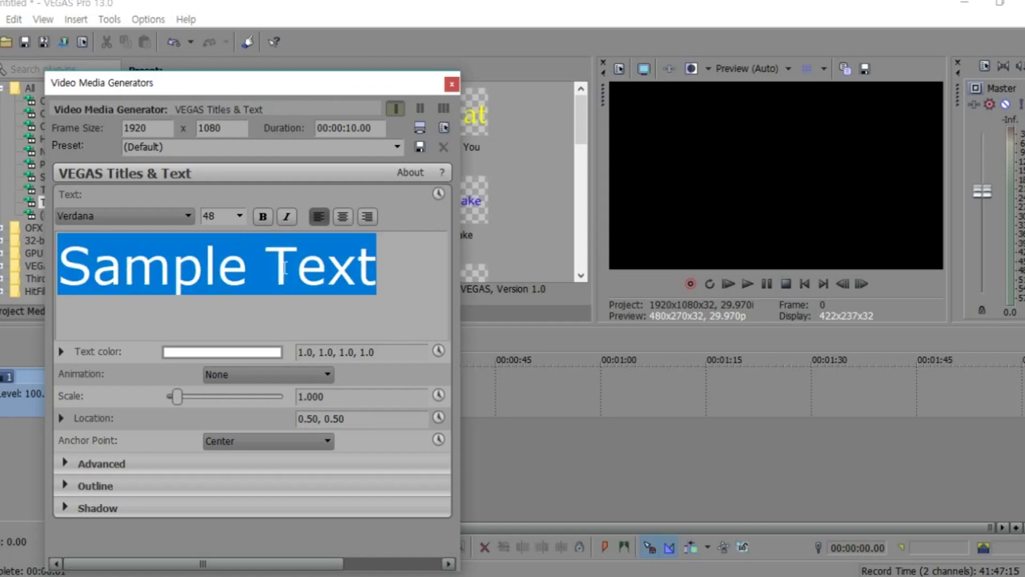
left_click(342, 217)
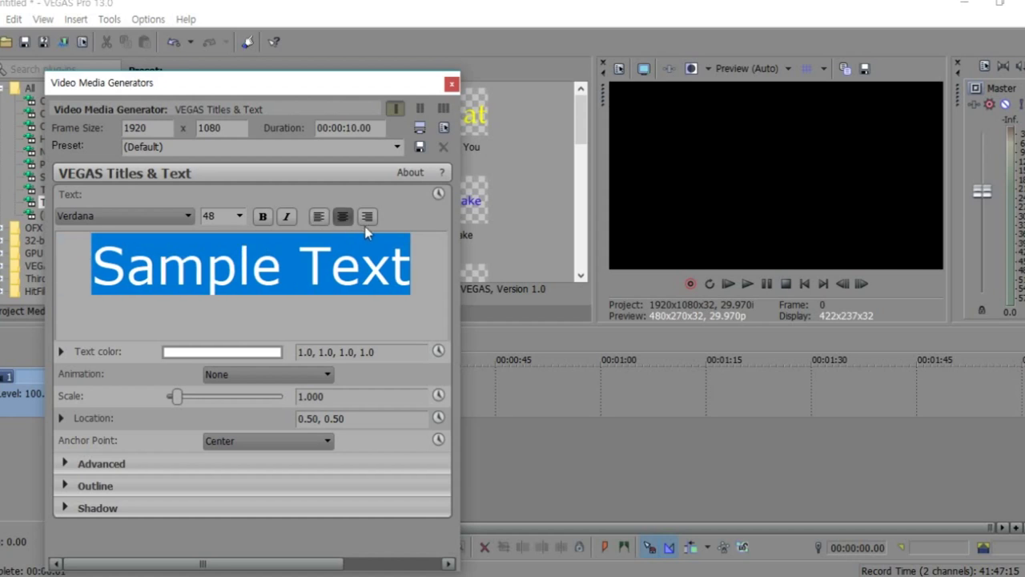
left_click(367, 217)
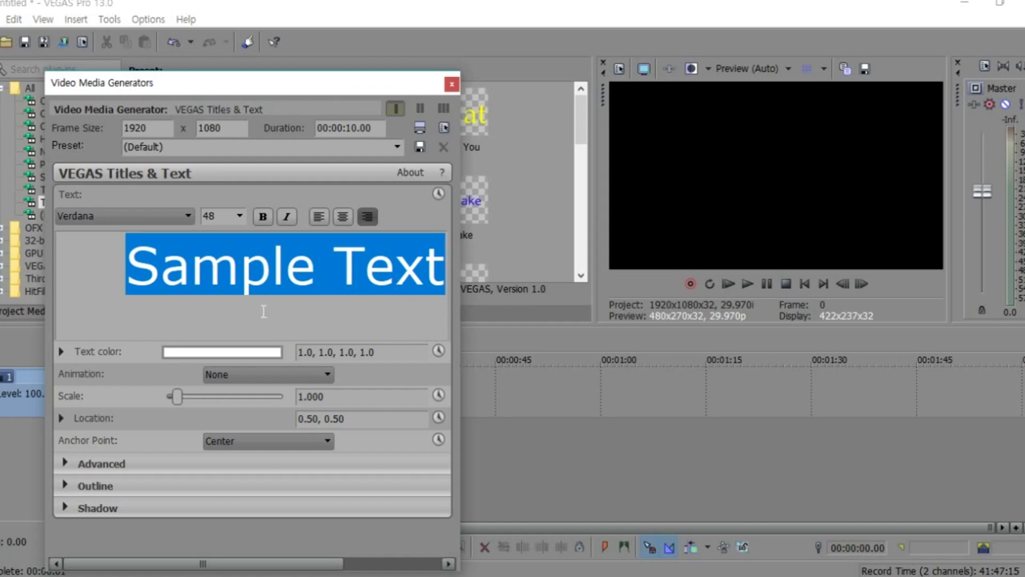
left_click(320, 216)
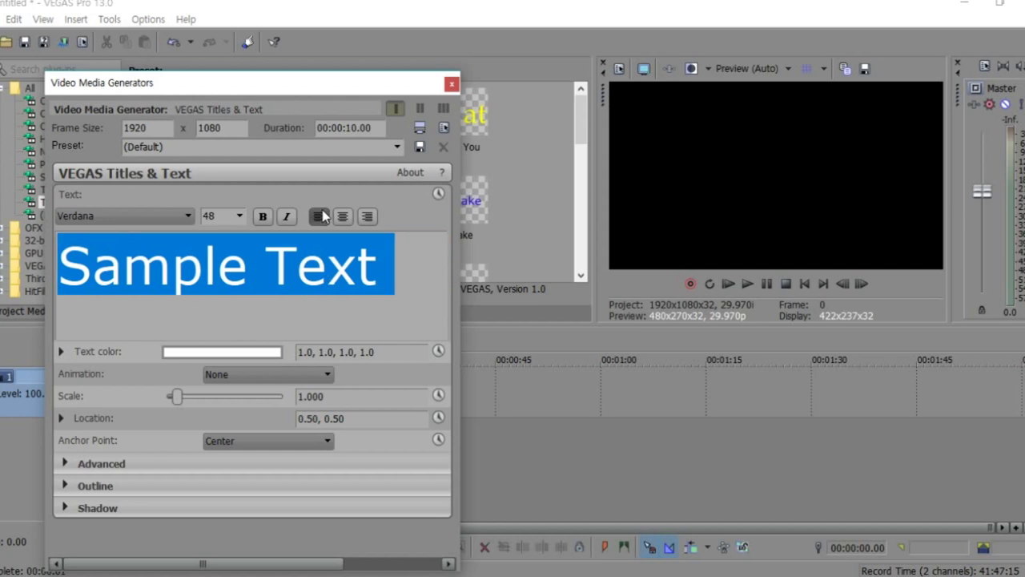
Replace the sample text with "센서 잘생김".
type("센ㅅ서 잘생김")
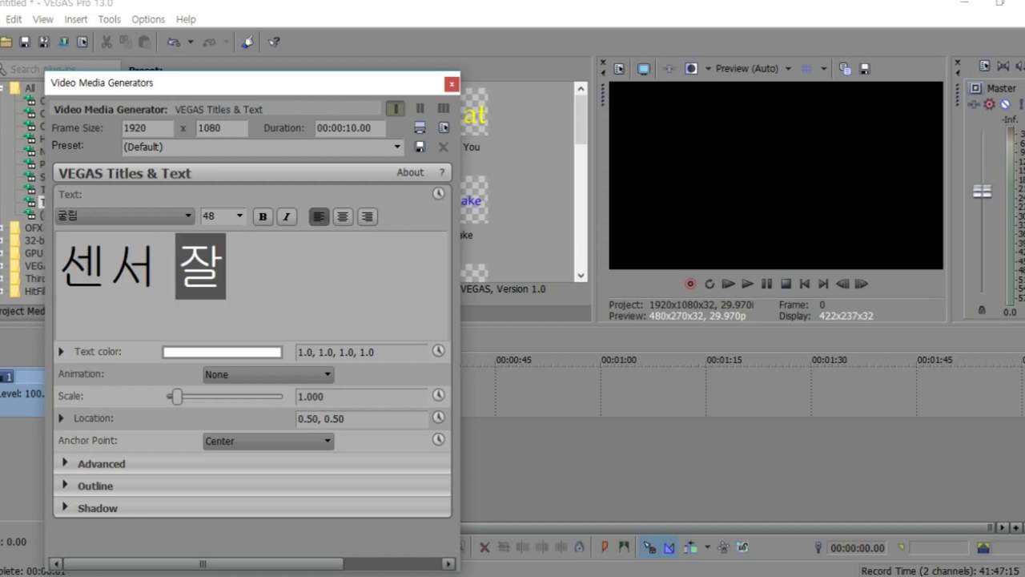
left_click(366, 285)
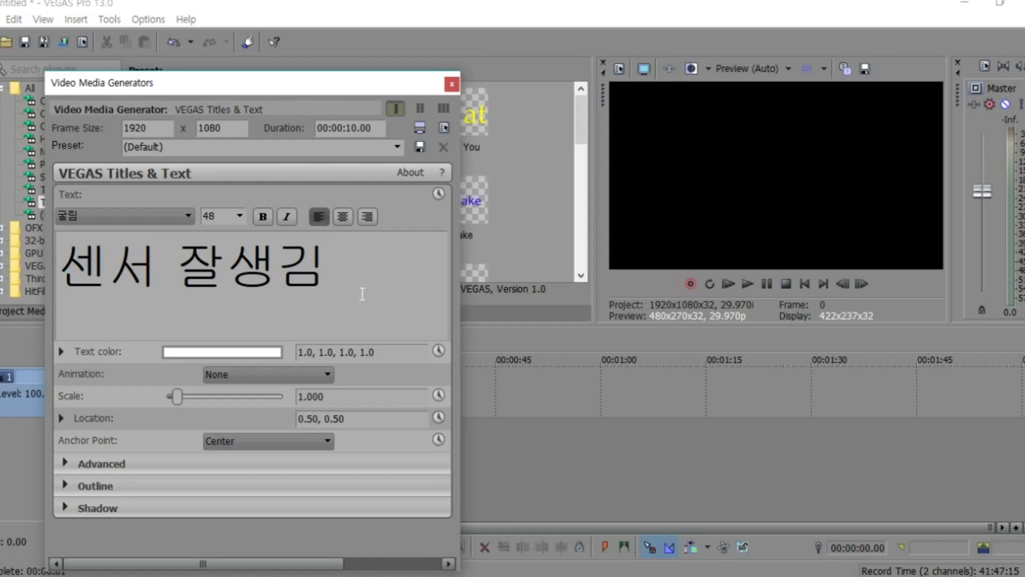
Change the title's text colour to green (0.05, 0.66, 0.24, 1.0).
left_click(252, 354)
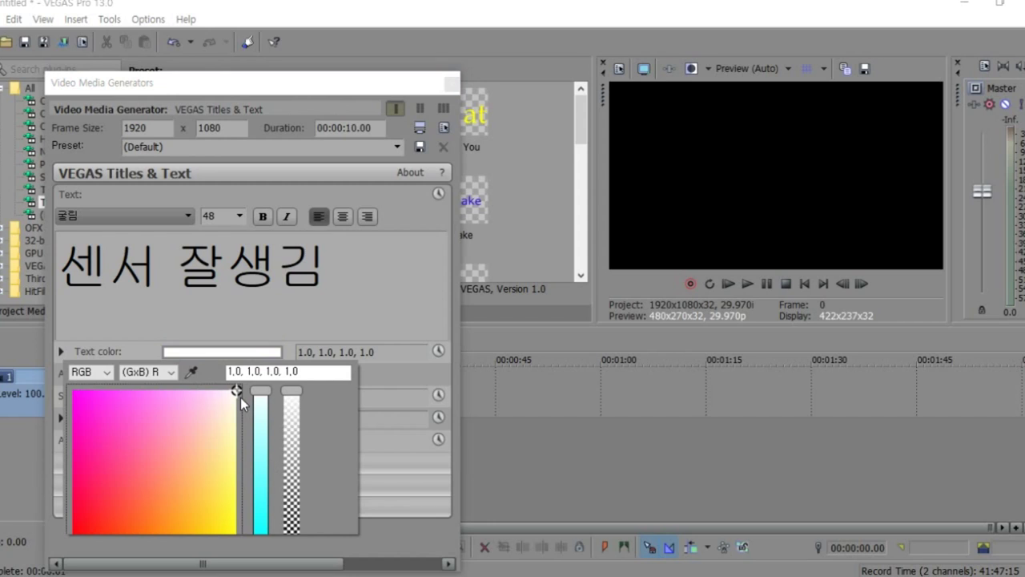
mouse_move(241, 397)
left_mouse_down()
mouse_move(162, 402)
mouse_move(101, 446)
mouse_move(91, 508)
mouse_move(187, 503)
mouse_move(180, 510)
left_mouse_up()
left_click(259, 508)
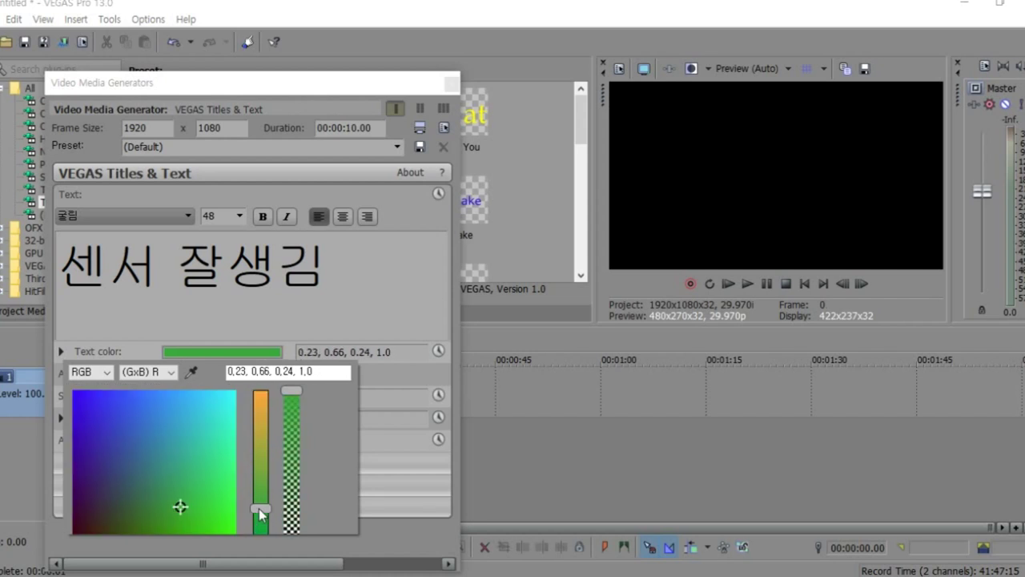
left_click_drag(264, 522, 262, 535)
left_click(333, 276)
key("ctrl+a")
left_click(451, 82)
left_click(279, 389)
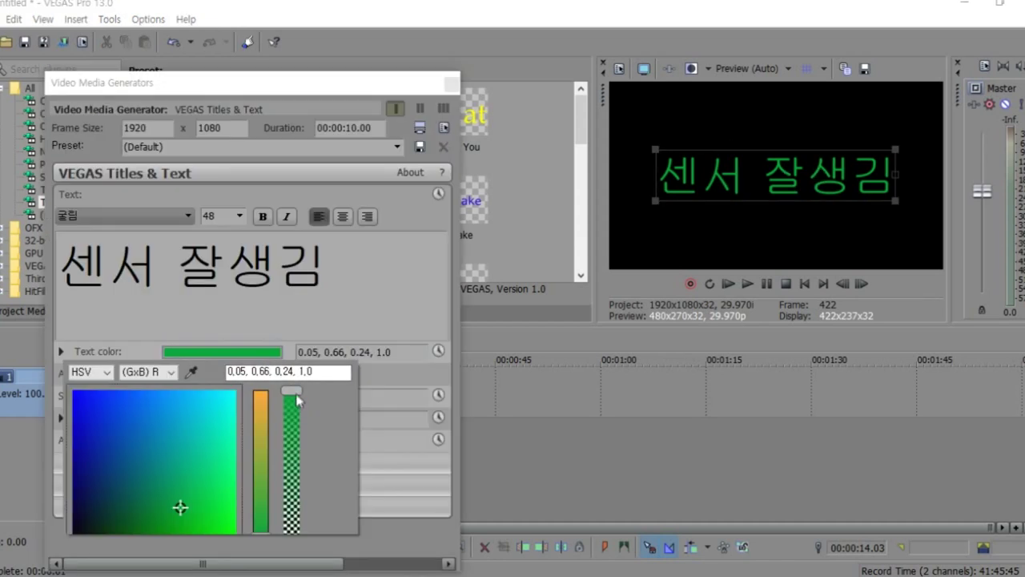
mouse_move(292, 394)
left_mouse_down()
mouse_move(287, 531)
mouse_move(307, 388)
mouse_move(308, 525)
mouse_move(305, 385)
left_mouse_up()
left_click(353, 255)
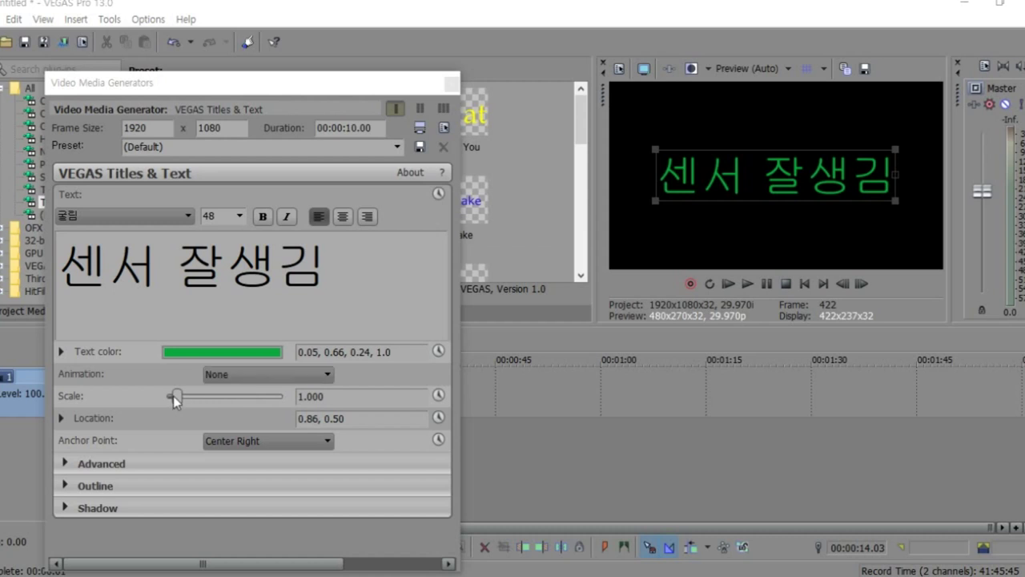
Set the title's font size to 24 and enlarge its scale to 2.390.
mouse_move(177, 400)
left_mouse_down()
mouse_move(203, 400)
mouse_move(183, 400)
mouse_move(184, 410)
left_mouse_up()
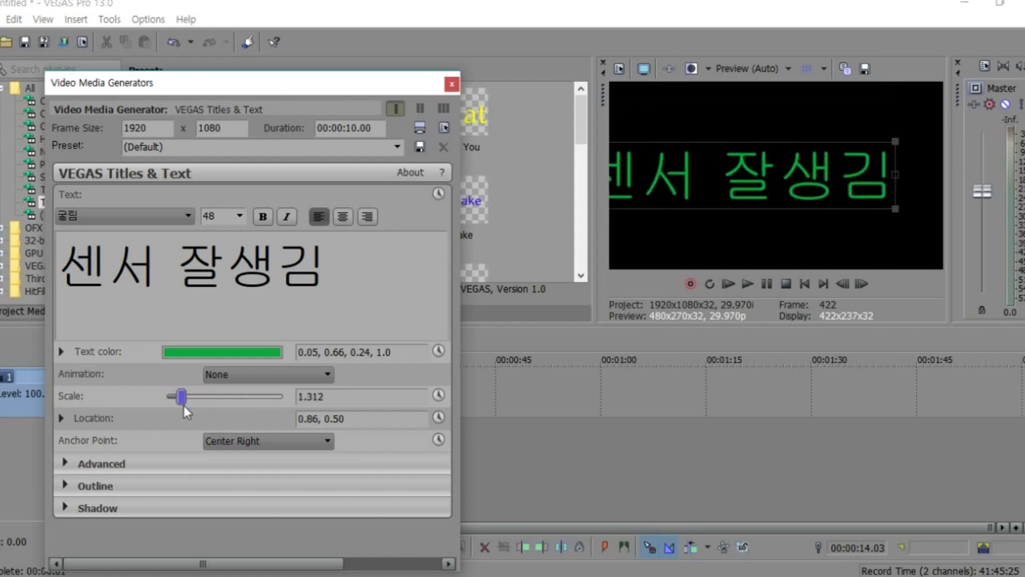
left_click_drag(222, 304, 36, 269)
left_click(238, 217)
left_click(217, 325)
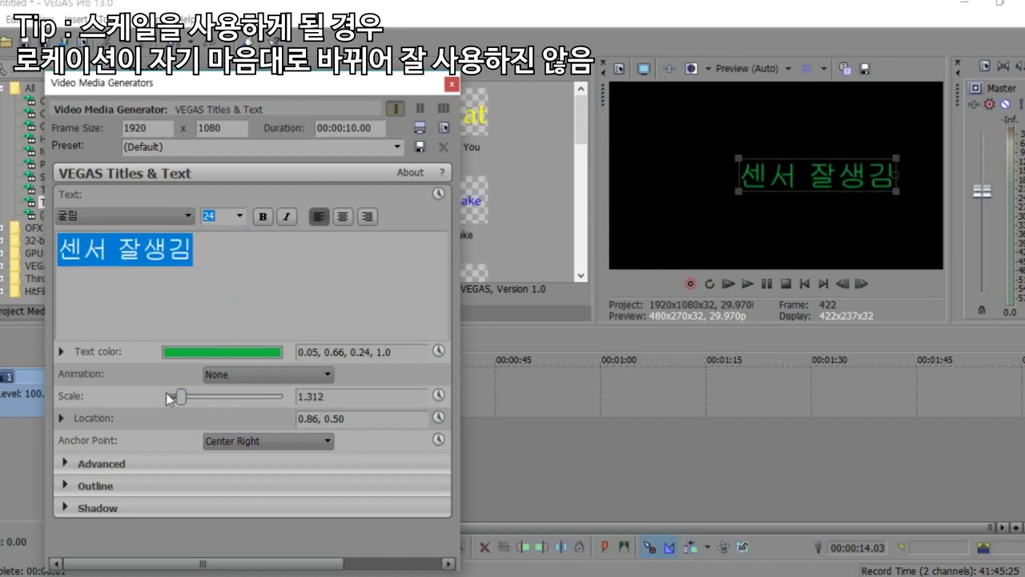
left_click_drag(182, 397, 200, 412)
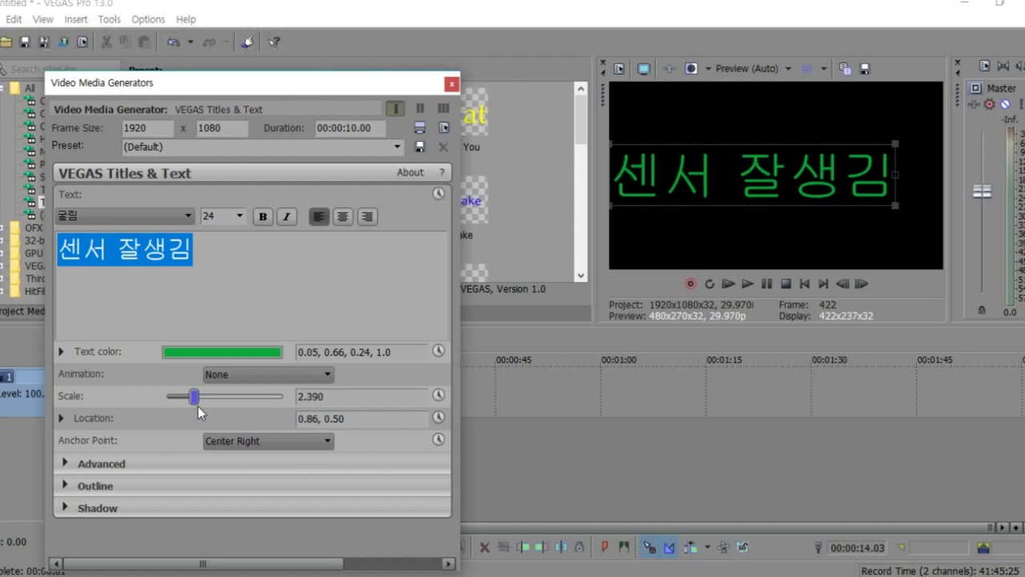
Set the title's vertical location value to 0 and close the generator settings.
left_click(66, 463)
left_click(66, 433)
double_click(320, 418)
double_click(334, 418)
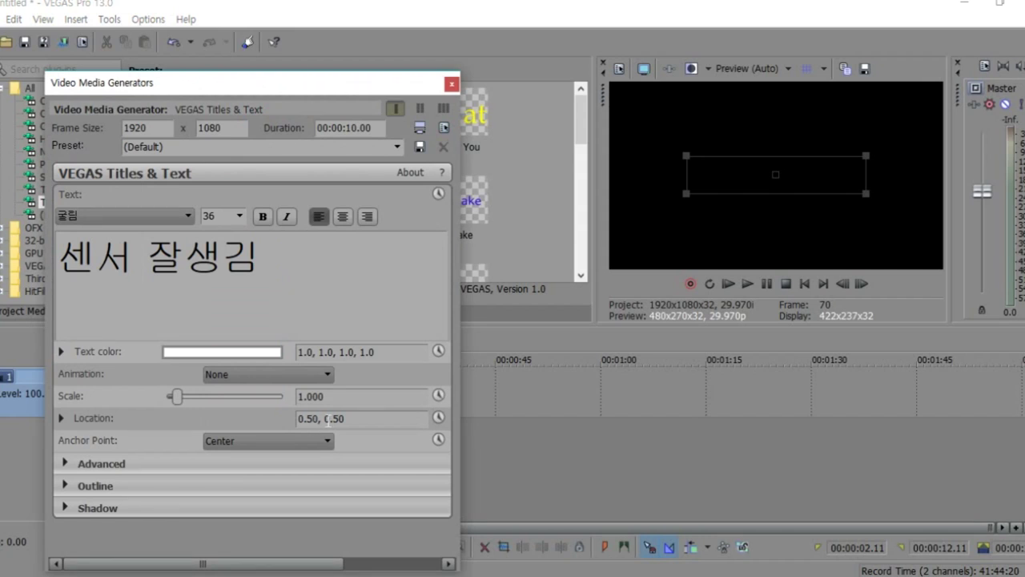
double_click(335, 418)
type("0")
key("Return")
left_click(451, 84)
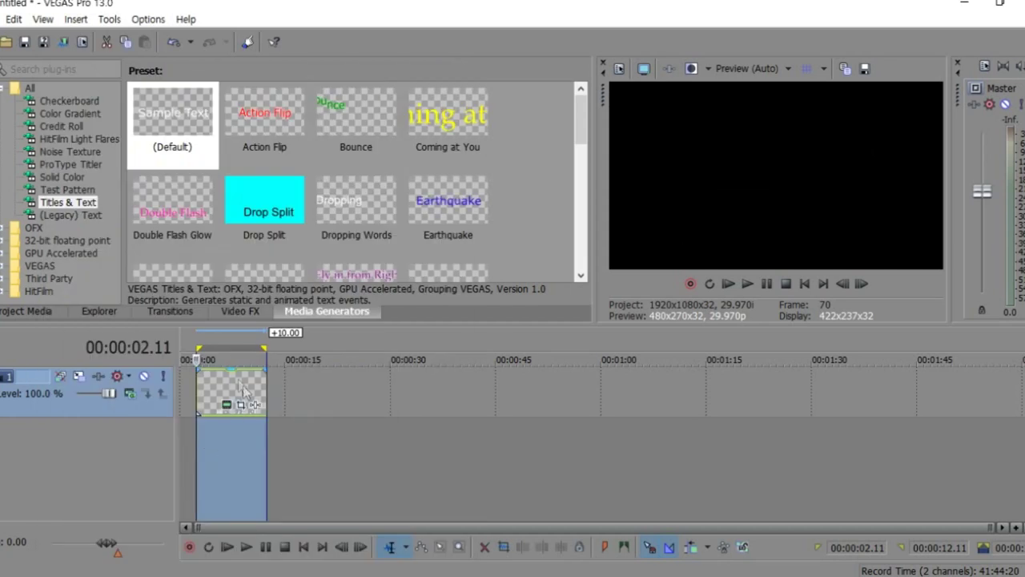
Reopen the title event's generator settings, then set its font size to 10 and its location to 0.50, 0.10.
left_click(246, 391)
left_click(227, 404)
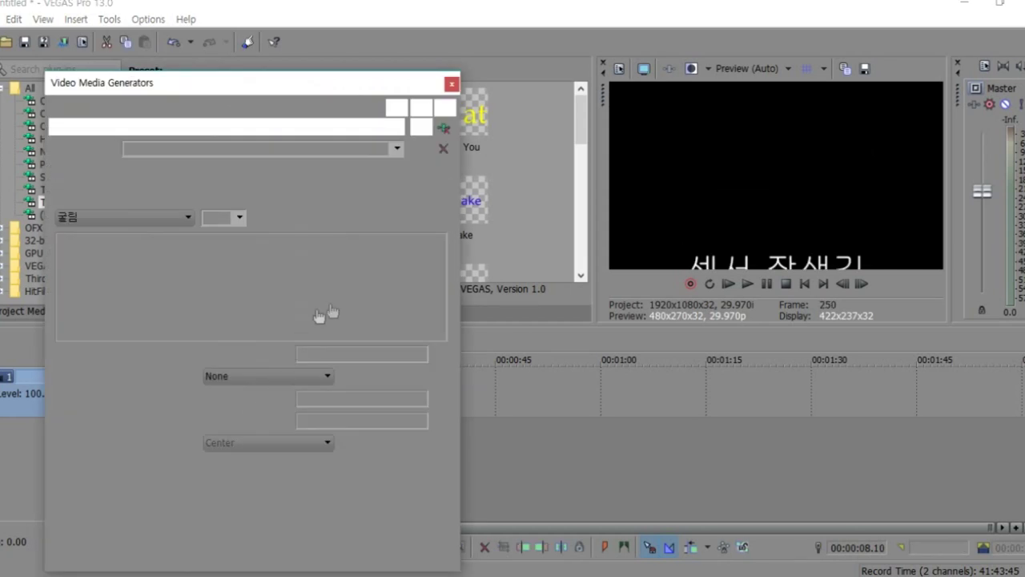
left_click(221, 216)
left_click(210, 245)
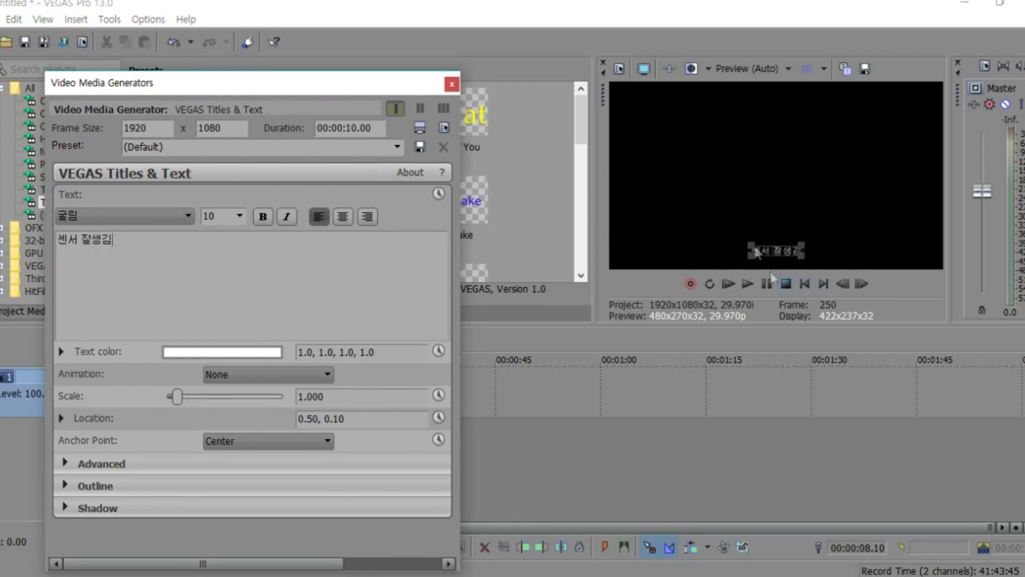
Give the title an outline with a width of 10.000 and black colour (0.0, 0.0, 0.0, 1.0).
left_click(66, 465)
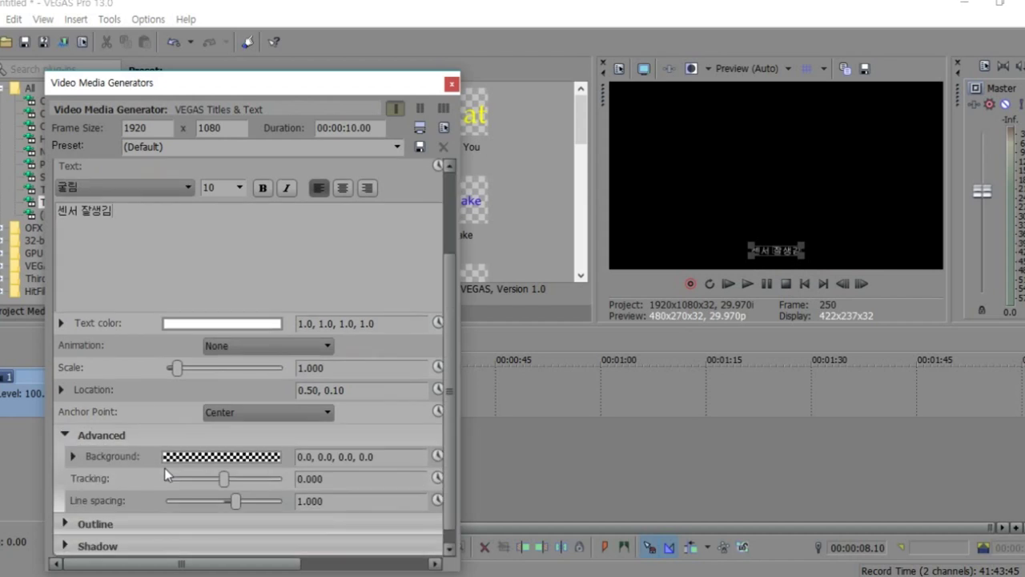
left_click(80, 434)
left_click(89, 483)
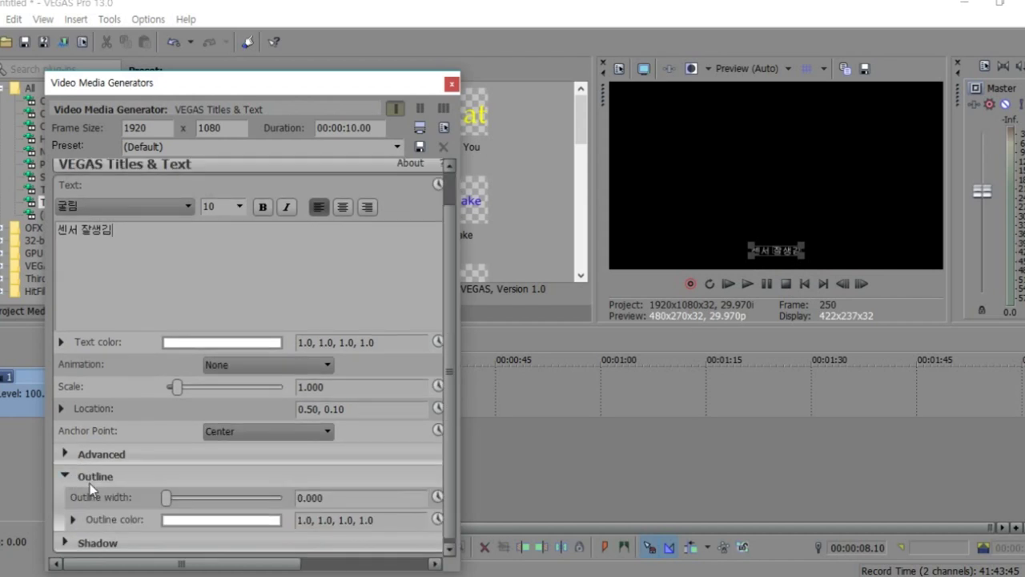
left_click_drag(166, 498, 282, 497)
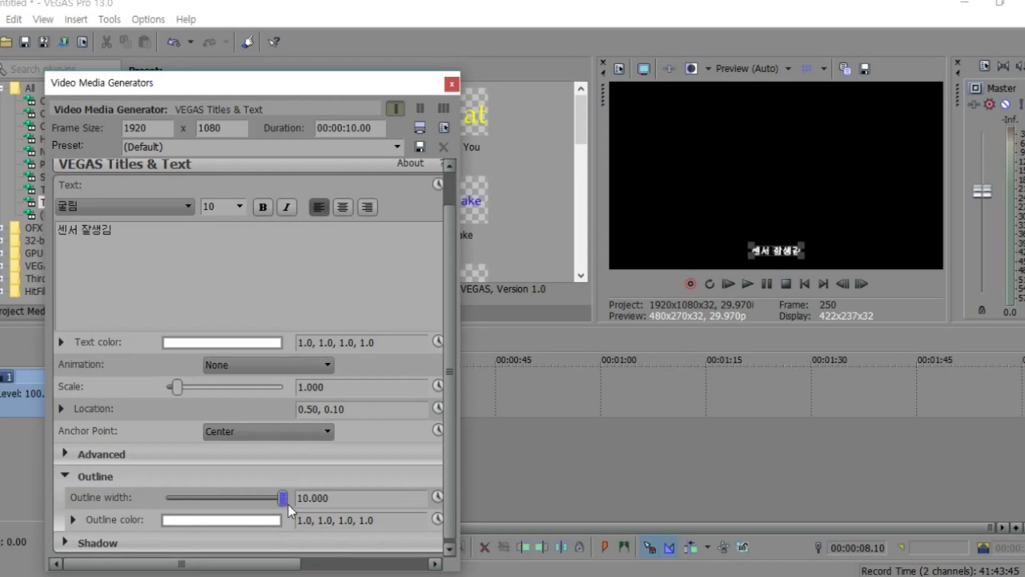
left_click(258, 520)
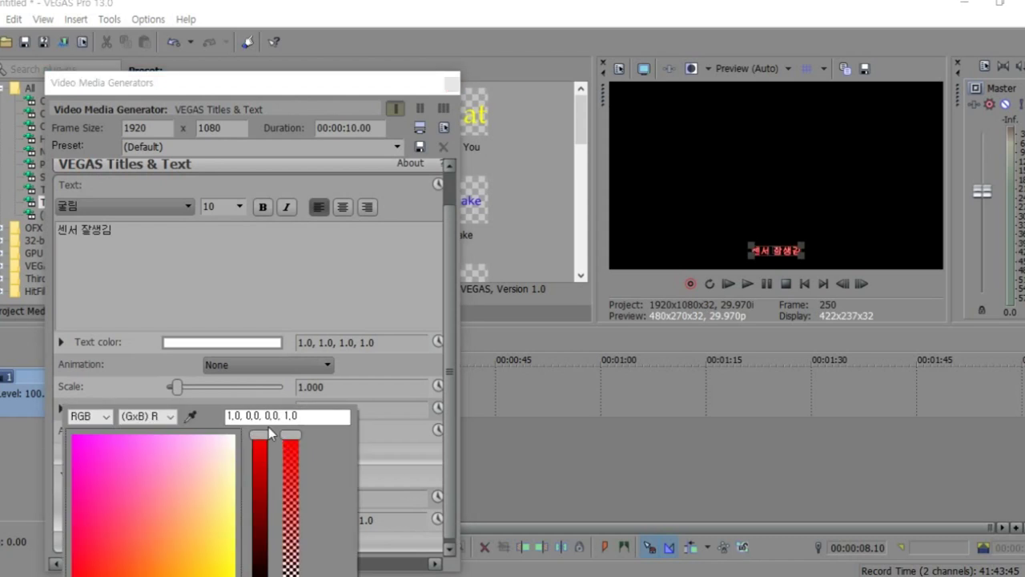
left_click_drag(260, 439, 260, 572)
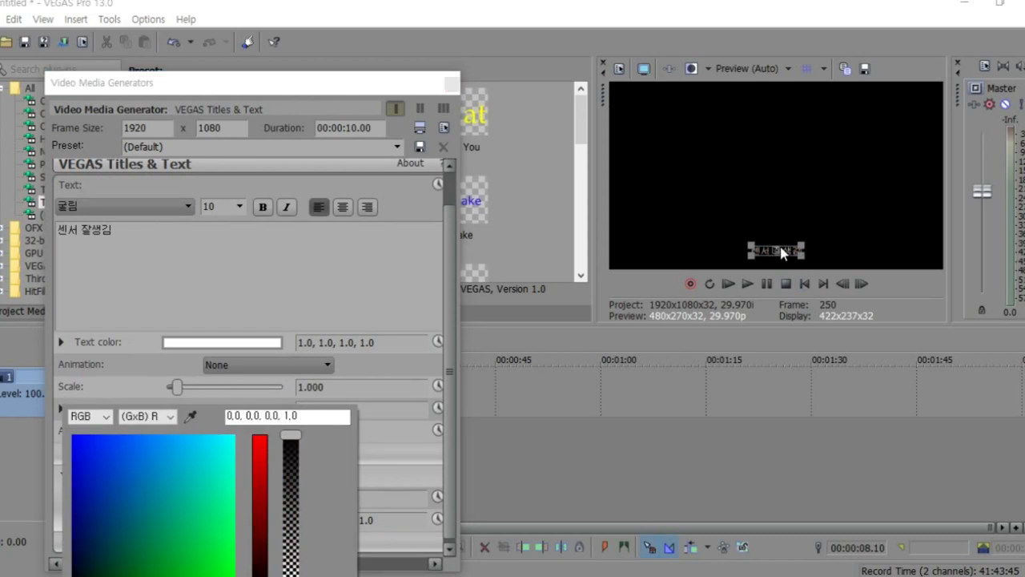
left_click(289, 268)
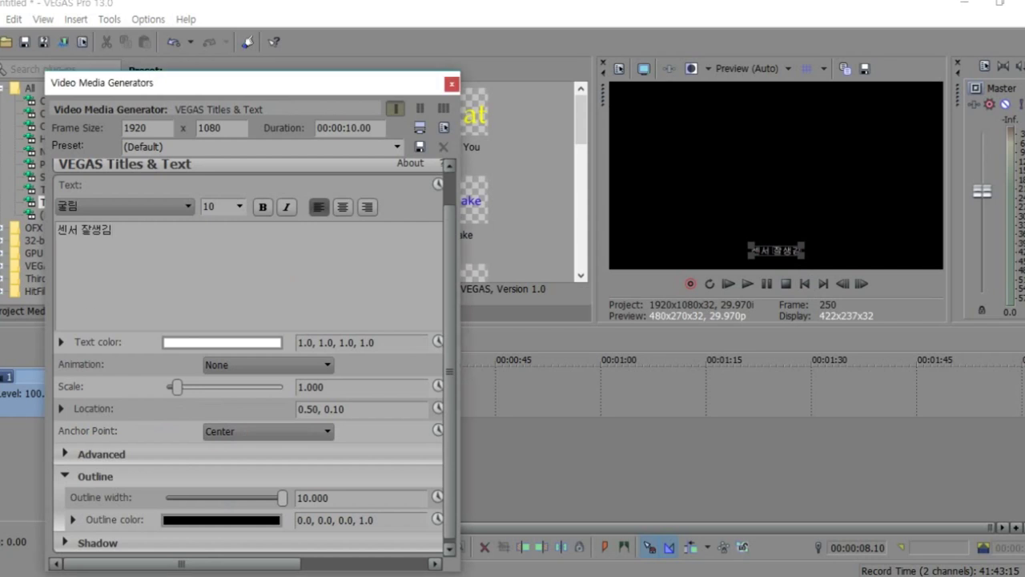
left_click(65, 476)
Enable the title's shadow and set its X offset to 0.116.
left_click(65, 505)
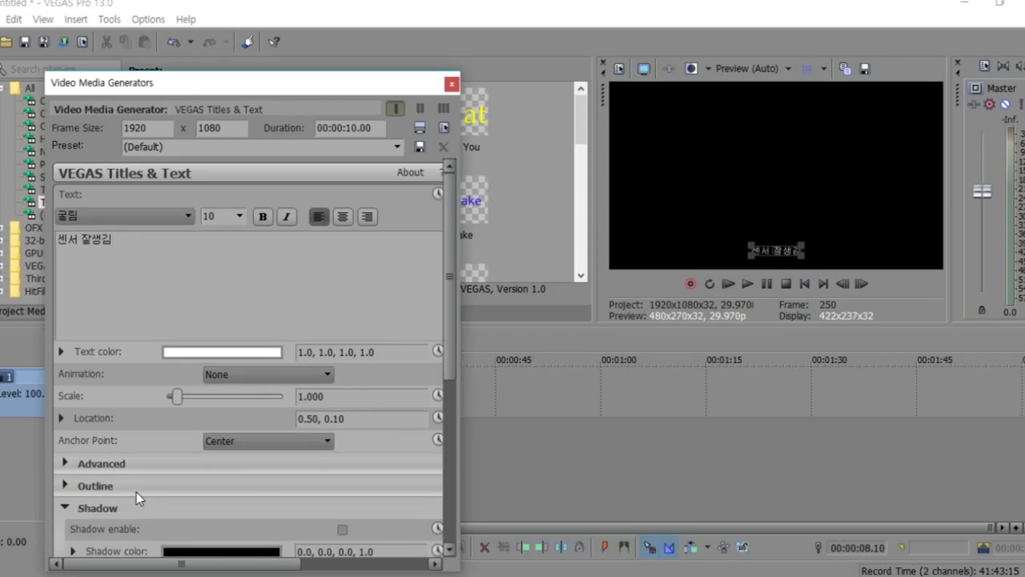
scroll(136, 491, "down", 1)
left_click(342, 453)
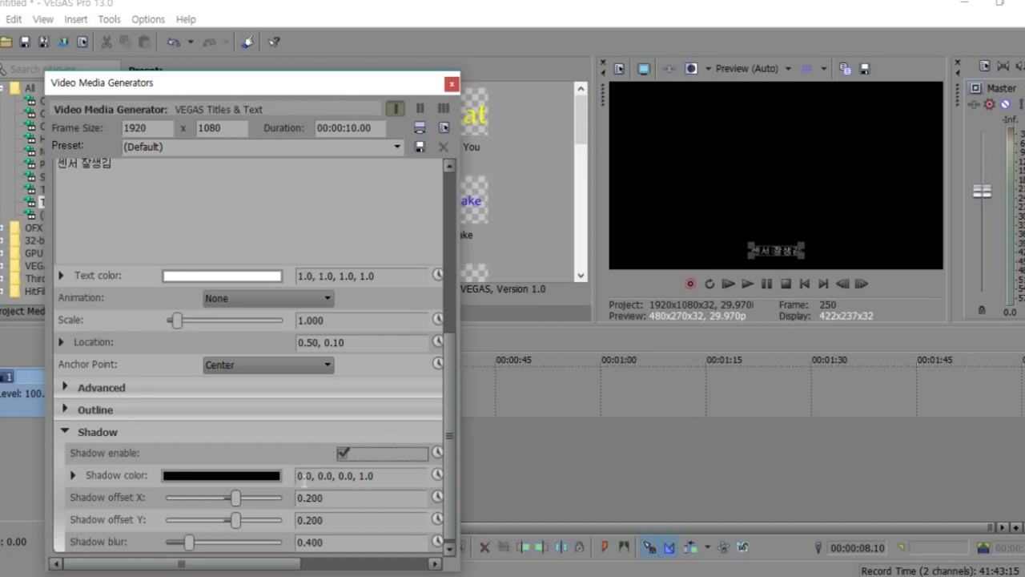
left_click_drag(240, 497, 233, 484)
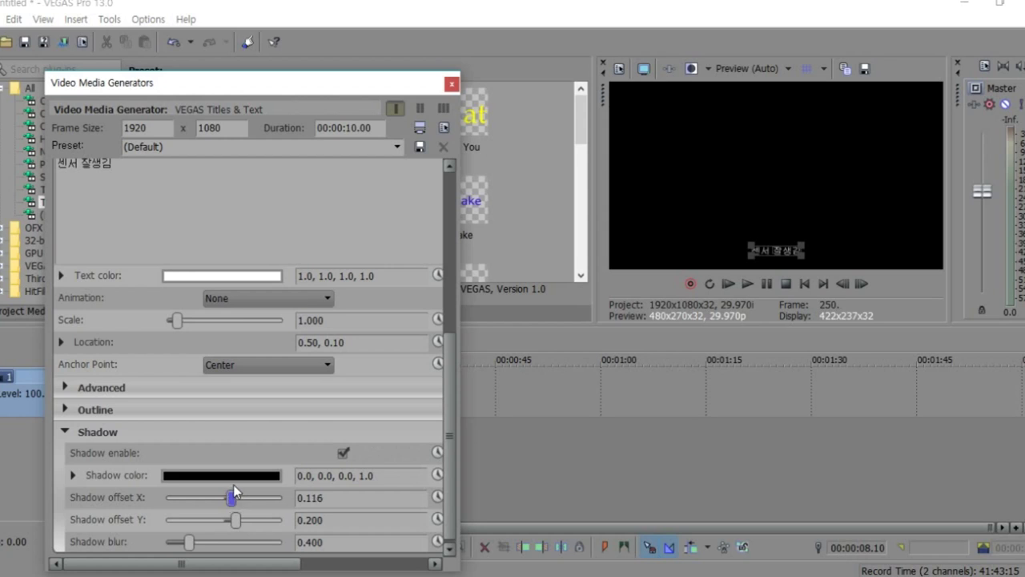
Change the title's shadow colour to white (1.0, 1.0, 1.0, 1.0).
left_click(243, 475)
left_click(234, 436)
left_click(266, 439)
left_click_drag(266, 439, 233, 430)
left_click(289, 222)
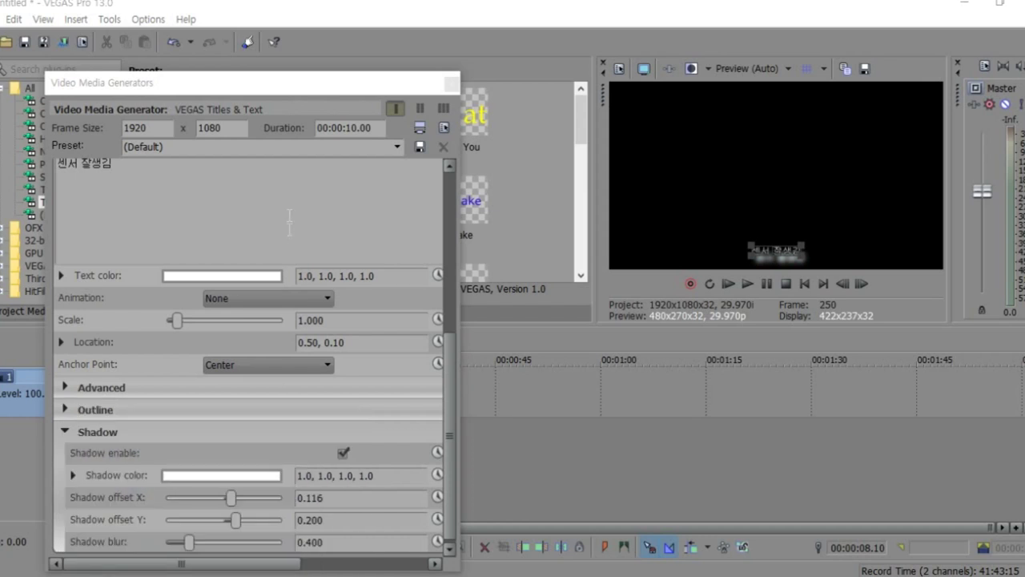
Set the shadow's X and Y offsets to 0.061 each and its blur to 0.707.
left_click_drag(233, 497, 229, 522)
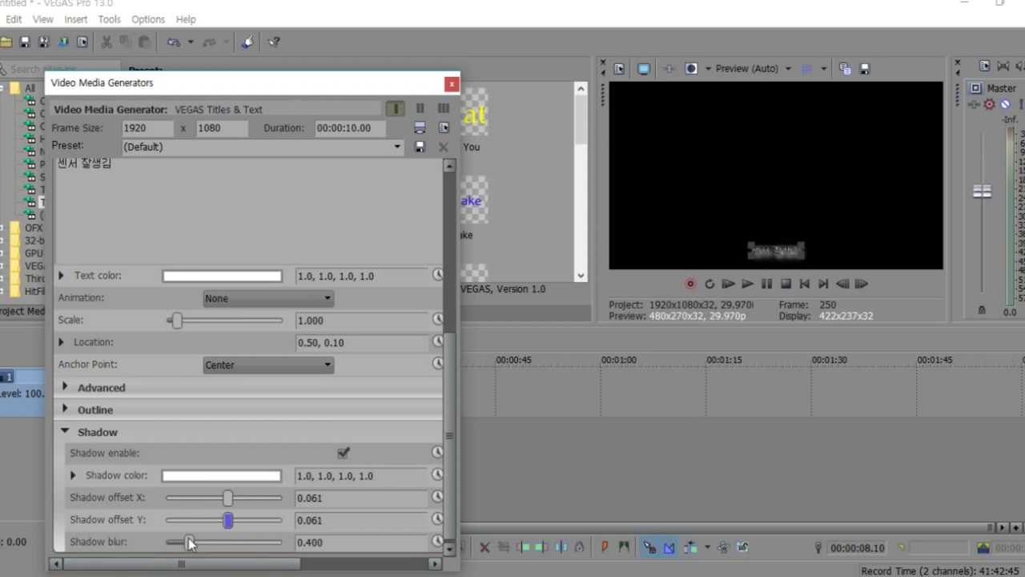
mouse_move(190, 543)
left_mouse_down()
mouse_move(269, 545)
mouse_move(208, 546)
left_mouse_up()
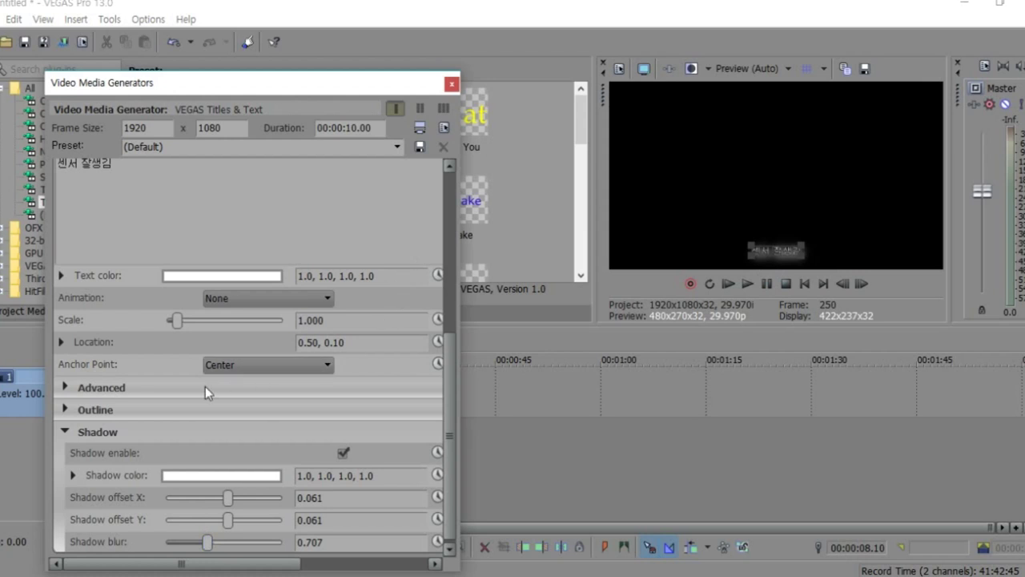
Replace the default title's sample text with the separated letters "ㅅㅔㄴㅅㅓㅈㅏㄹ생ㄱㅣㅁ".
left_click(277, 237)
left_click_drag(449, 364, 450, 239)
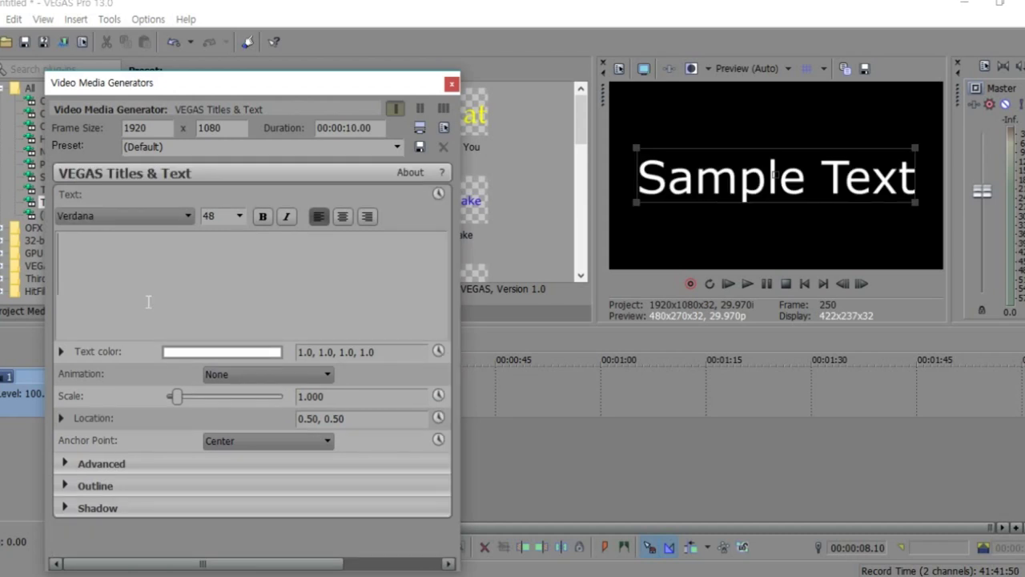
type("ㅅㅔㄴㅅㅓㅈㅏㄹ생ㄱㅣㅁ")
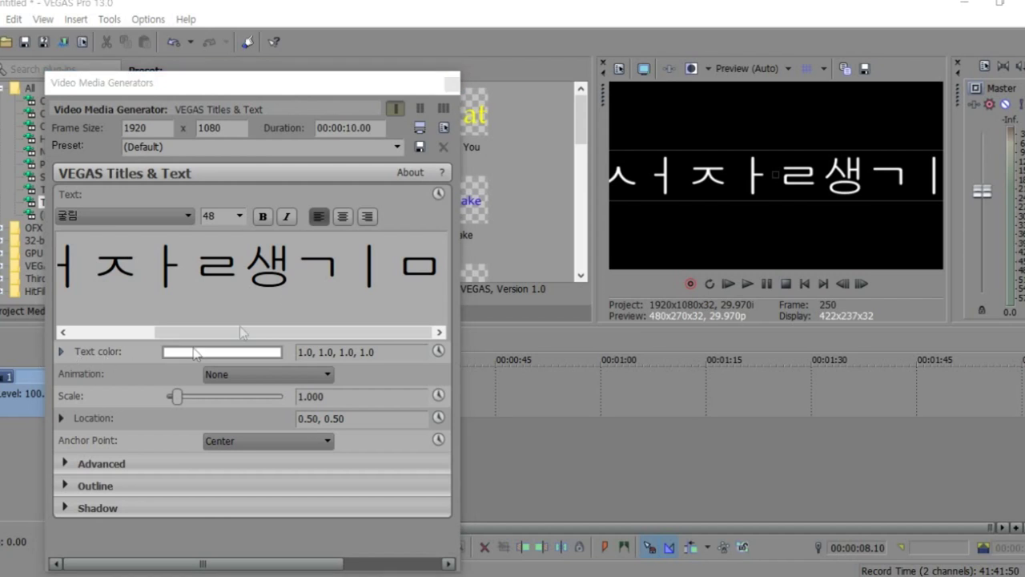
Replace the separated letters in the title with the properly composed text "센서 잘생김".
left_click(125, 281)
key("ctrl+a")
type("ㅅ")
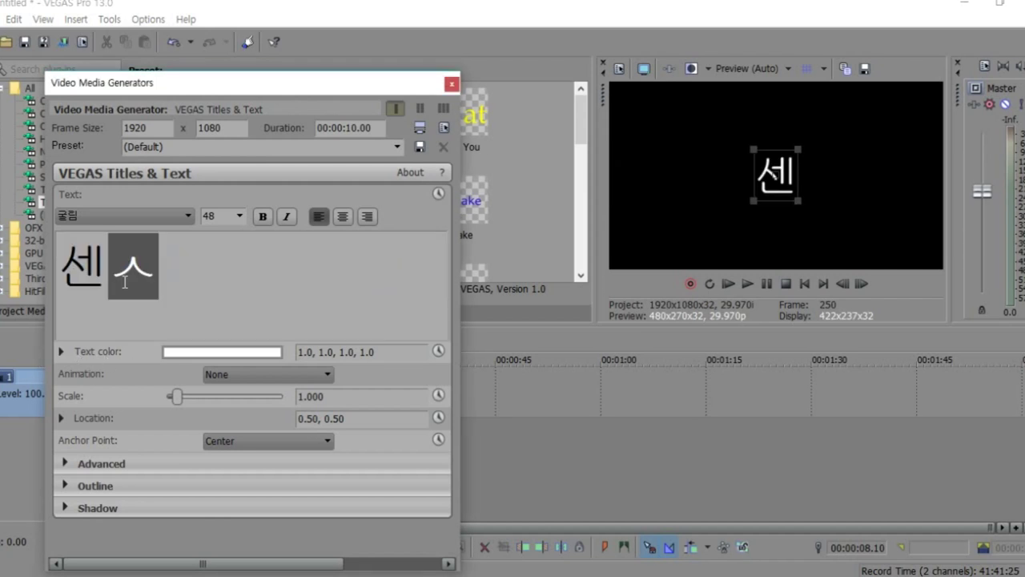
type("센서 잘생김")
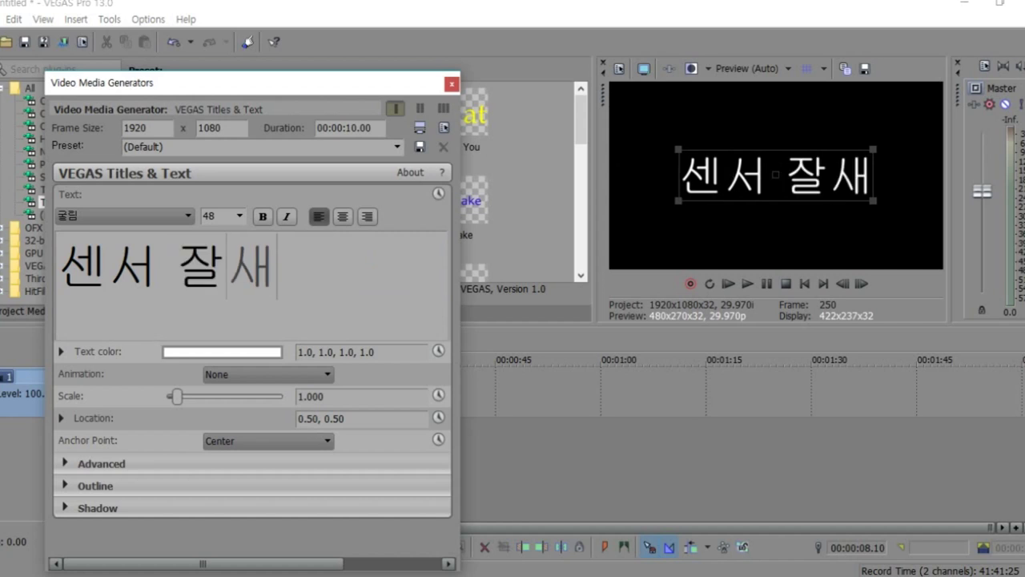
left_click(389, 298)
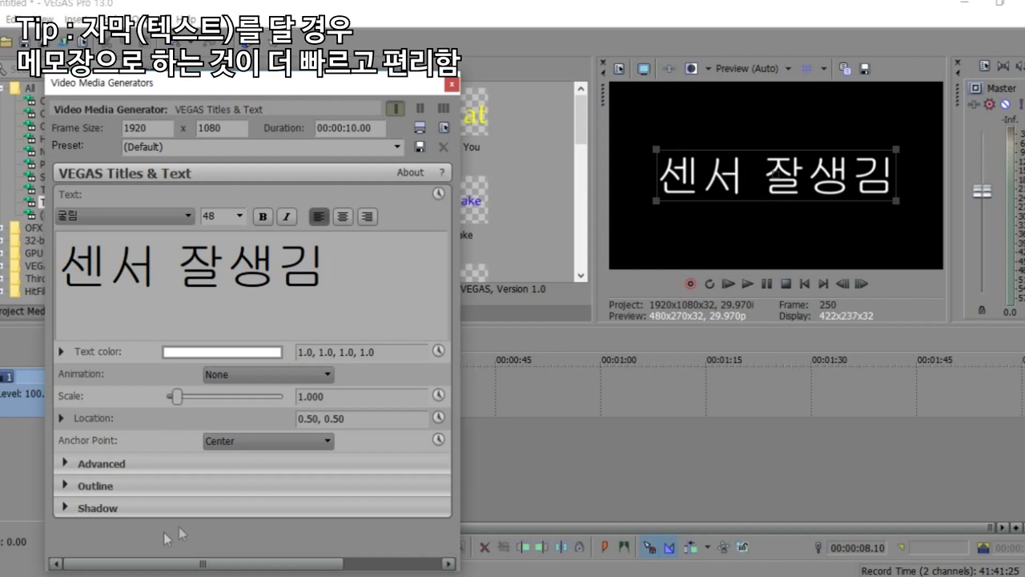
Switch to Notepad, write "센서 잘생김" in the empty document and copy all of it.
left_click(189, 573)
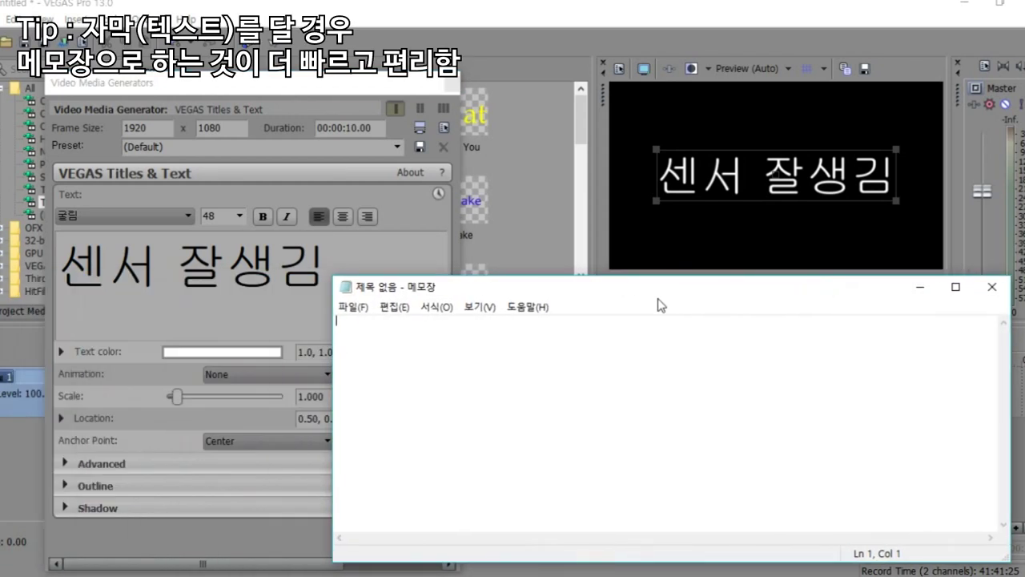
left_click_drag(320, 287, 650, 290)
type("센서 자")
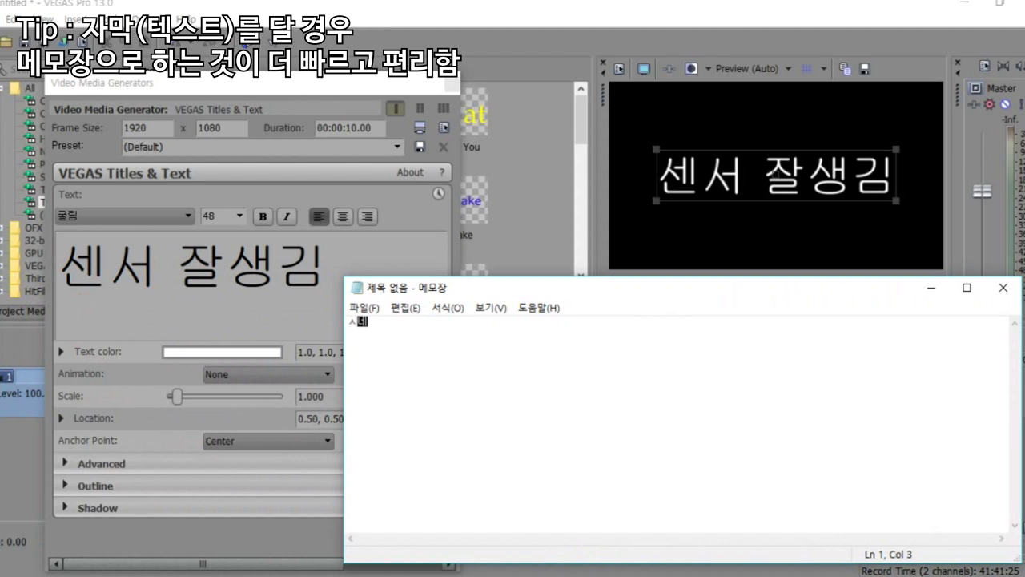
type("ㄹ생김")
key("ctrl+a")
key("ctrl+c")
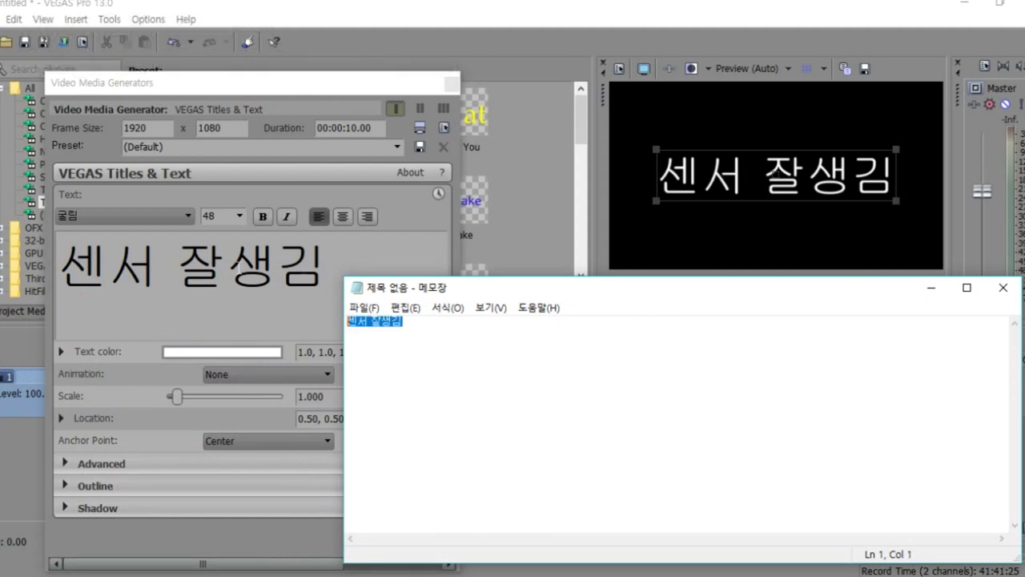
Switch back to VEGAS Pro, replace the whole title text with the copied text and close the title's settings.
key("alt+Tab")
key("ctrl+a")
key("ctrl+v")
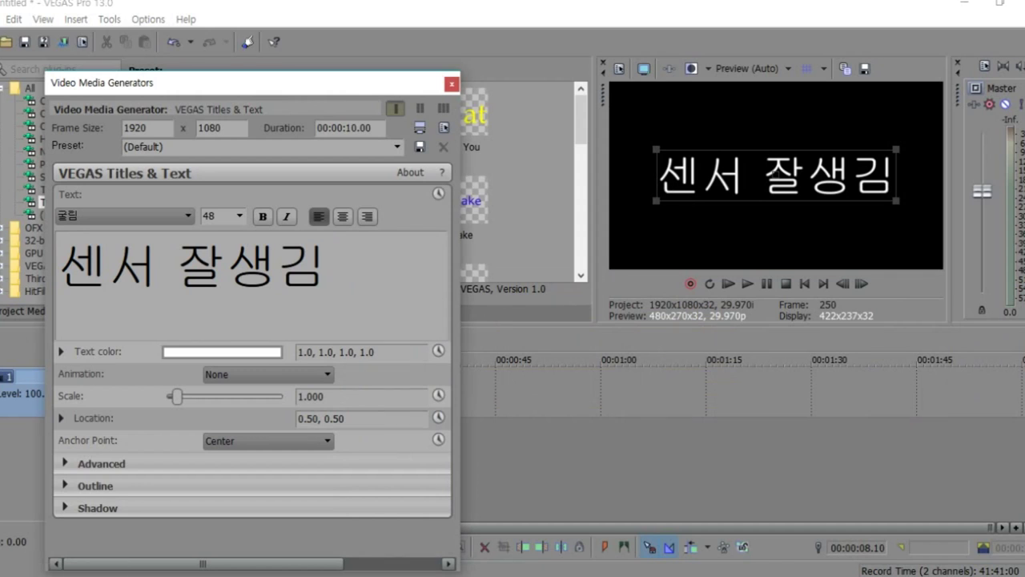
key("ctrl+a")
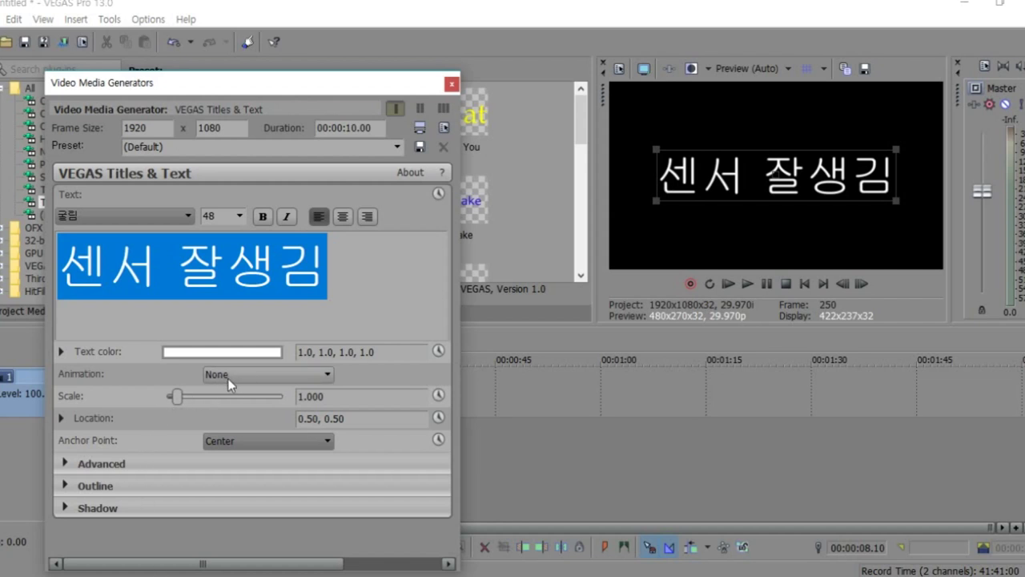
left_click(342, 286)
key("ctrl+a")
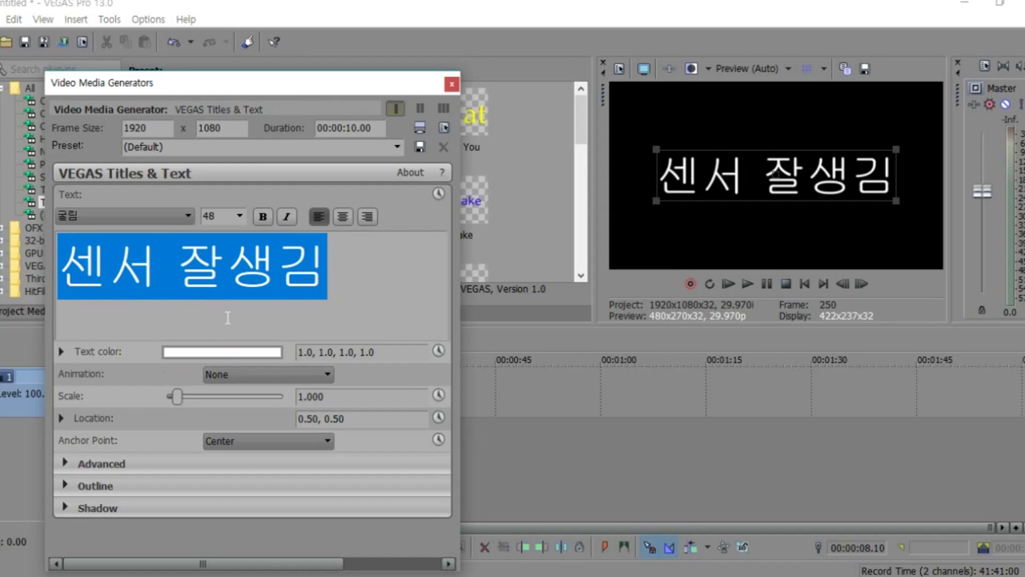
left_click(452, 82)
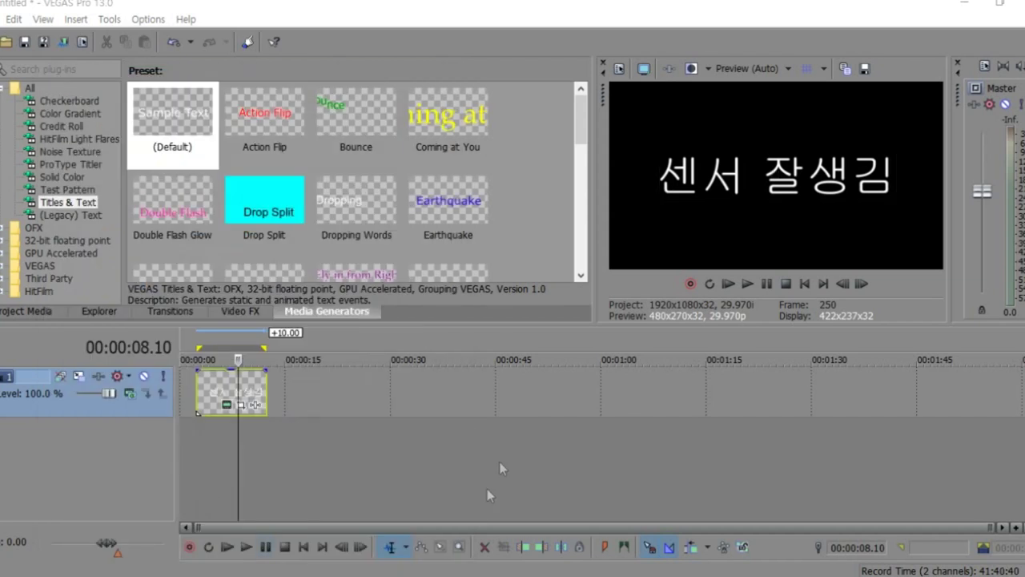
Reopen the title's generator settings and look through the available text animations without choosing one.
left_click(227, 406)
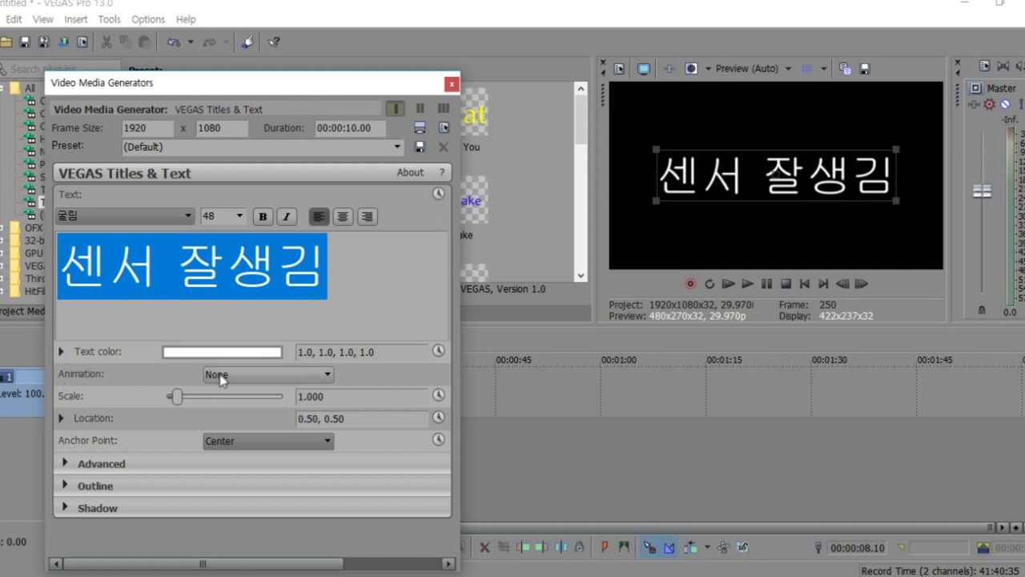
left_click(239, 374)
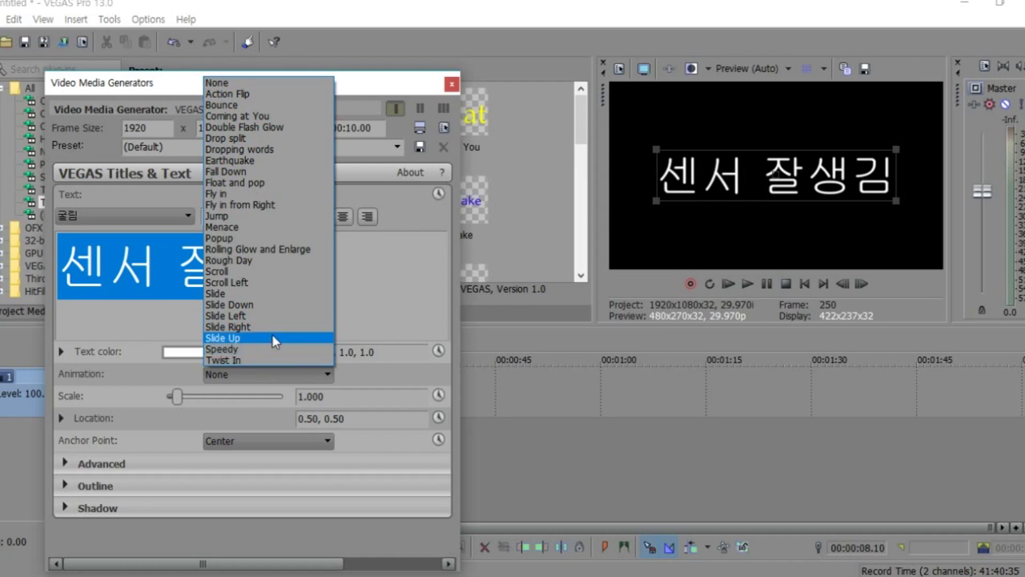
key("Escape")
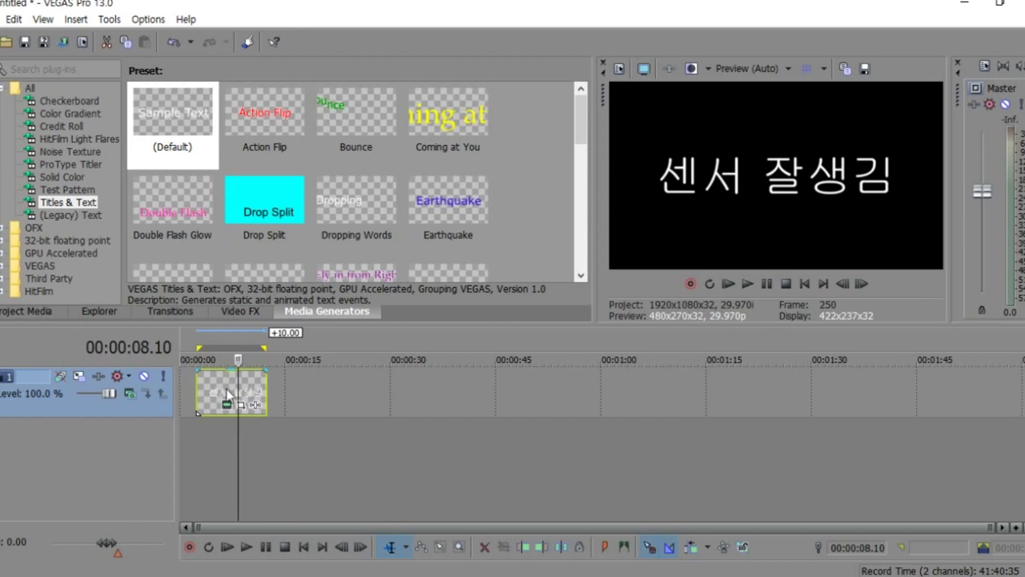
Move the title event slightly earlier on the timeline and format its text as size 10, bold and centre-aligned.
left_click_drag(227, 392, 212, 395)
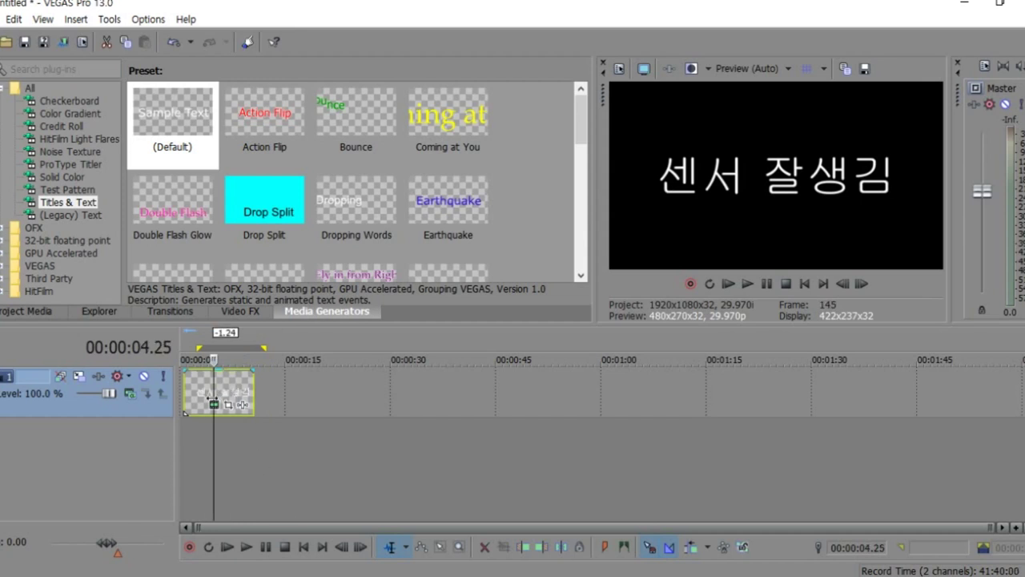
left_click(213, 403)
left_click(237, 216)
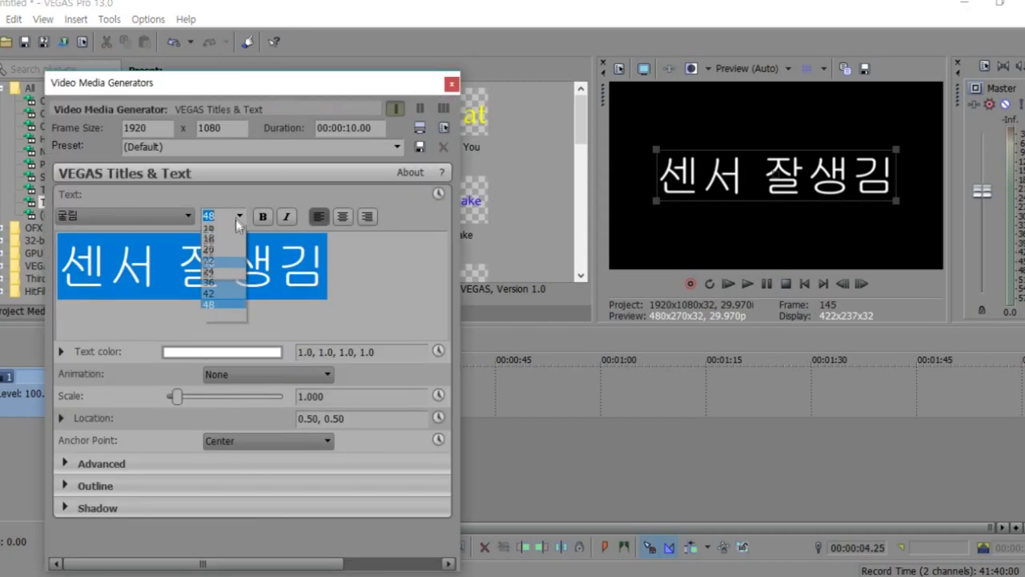
left_click(218, 249)
left_click(263, 217)
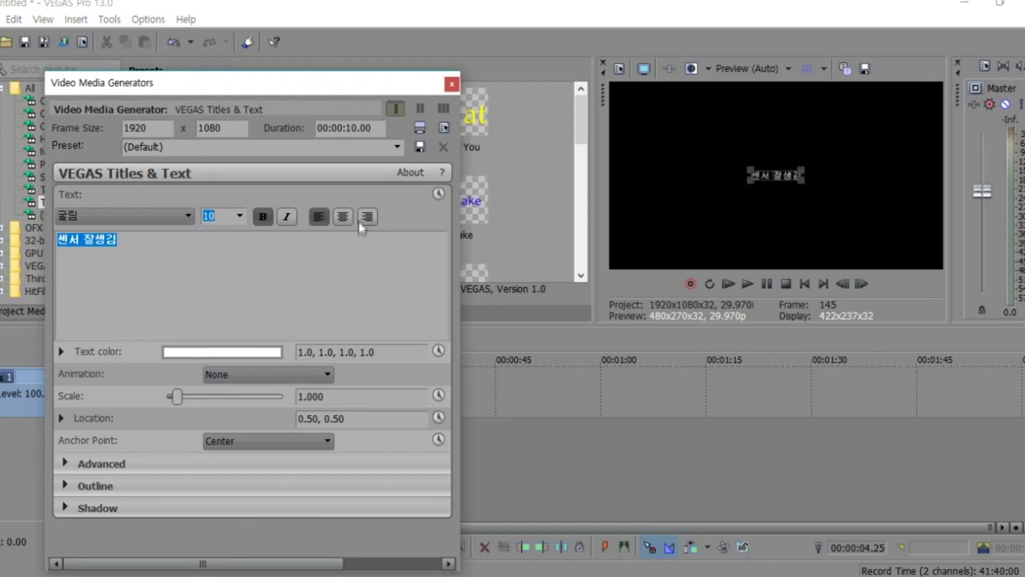
left_click(343, 216)
Set the title's location to 0.50, 0.10 and change its font to 나눔고딕.
left_click_drag(340, 418, 334, 418)
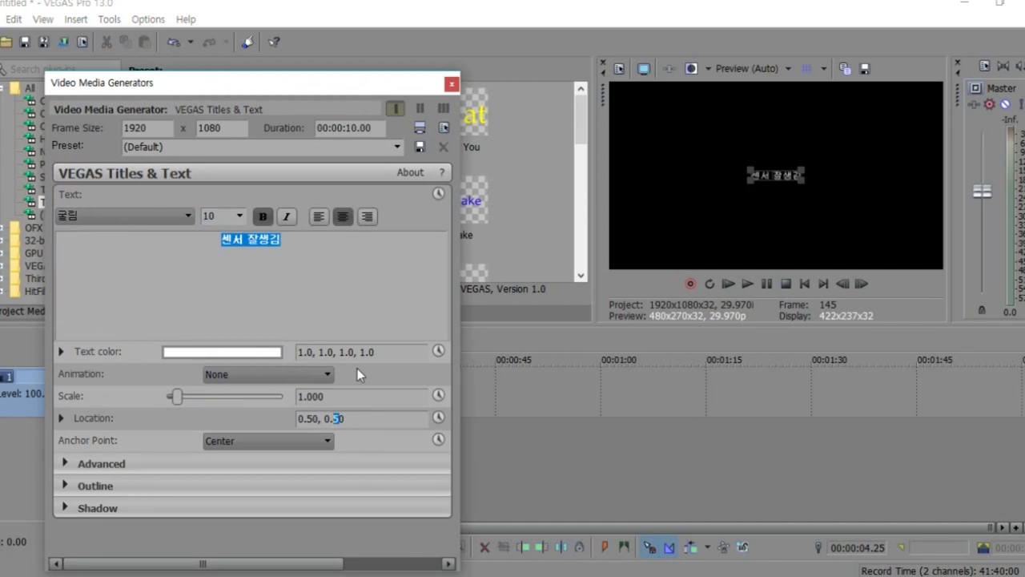
type("1")
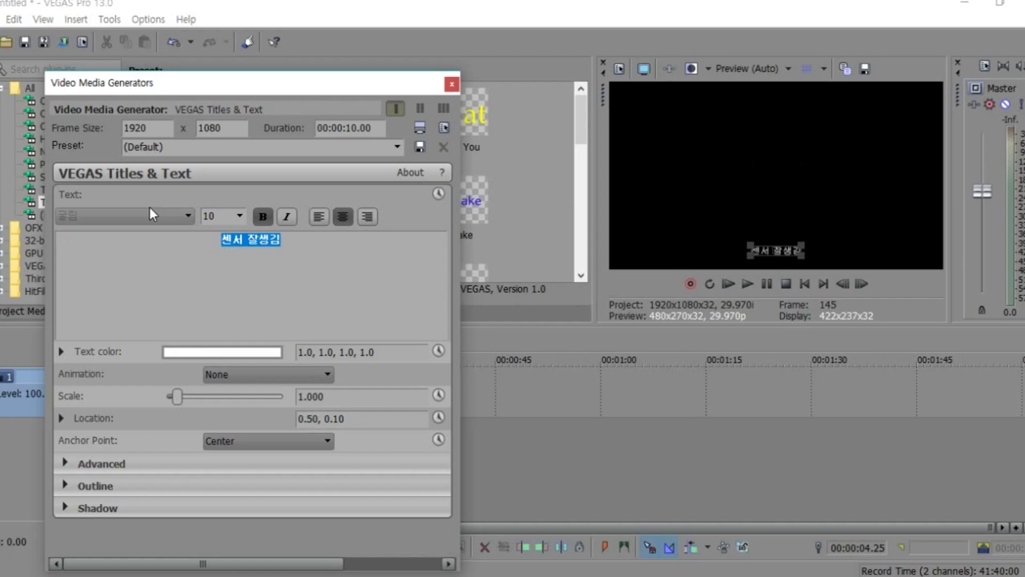
left_click(106, 210)
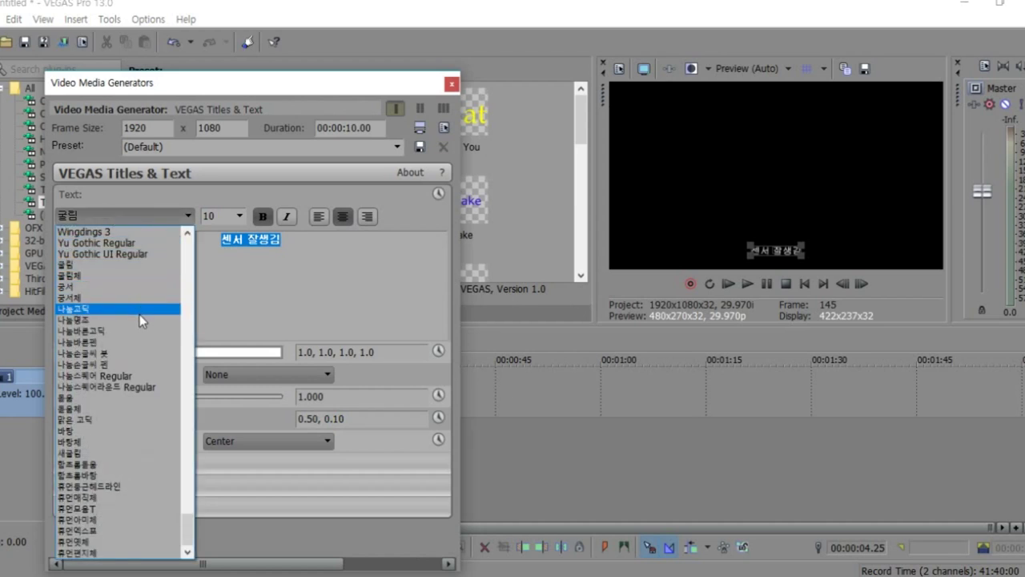
left_click(139, 313)
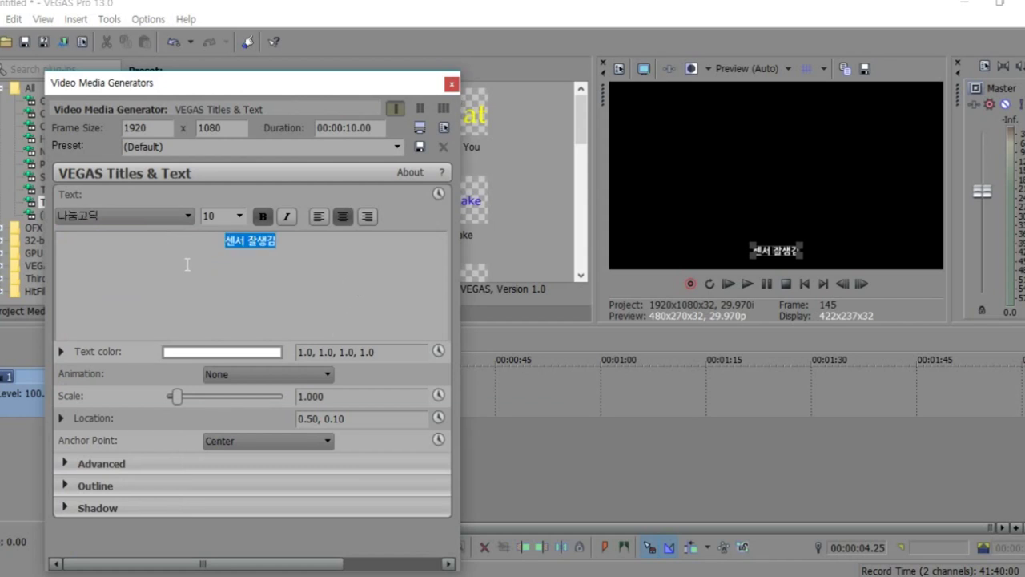
Make the title's background fully opaque black (0.0, 0.0, 0.0, 1.0) and close the generator settings.
left_click(72, 462)
scroll(100, 465, "down", 1)
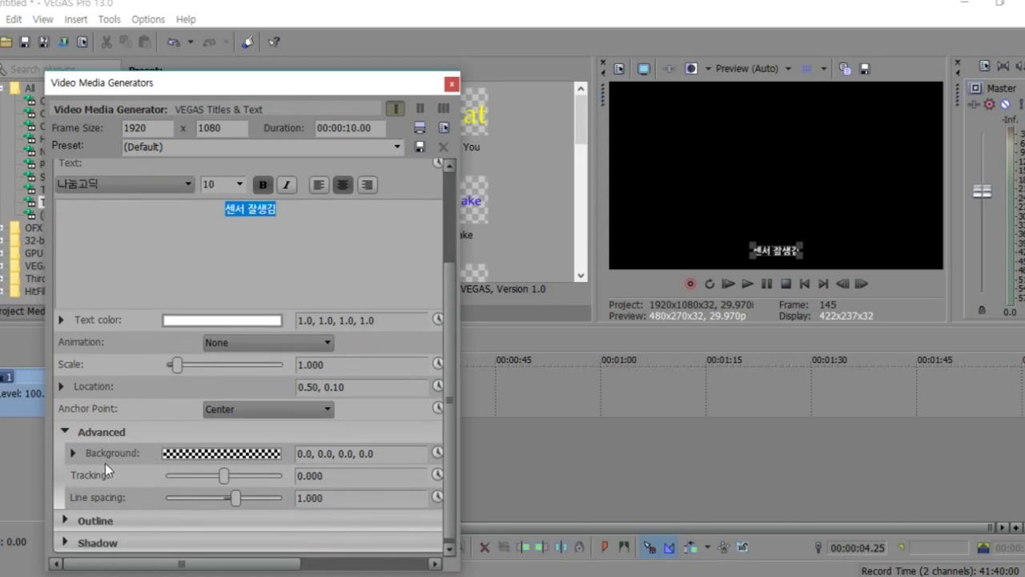
left_click(179, 462)
left_click(216, 445)
left_click(113, 520)
left_click_drag(112, 520, 76, 575)
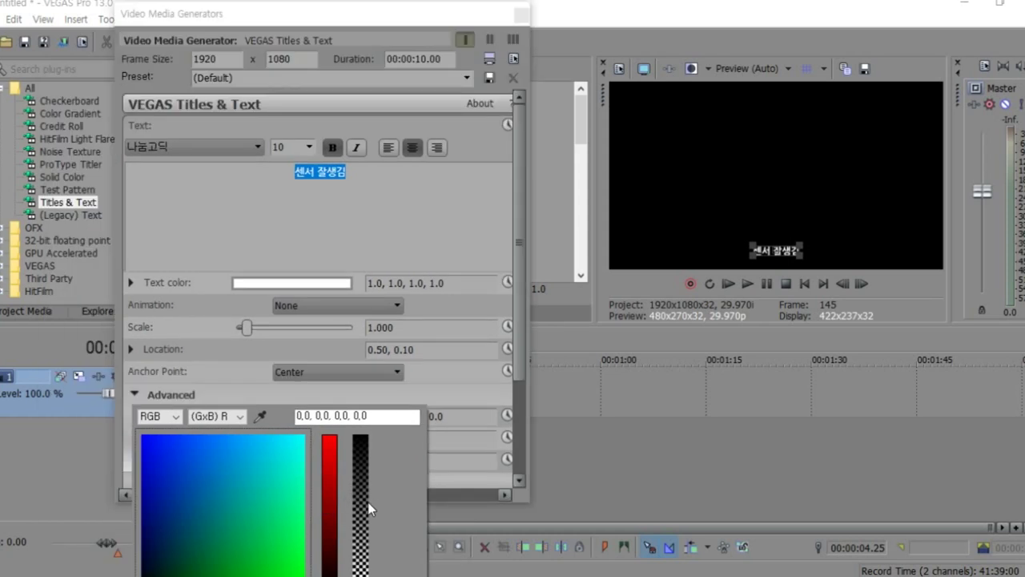
left_click_drag(364, 513, 374, 423)
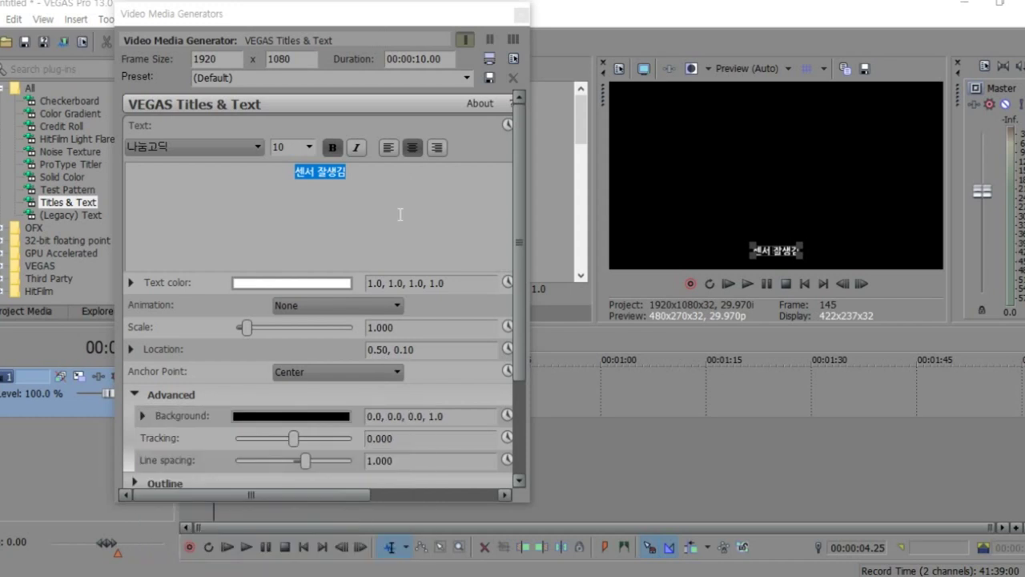
left_click(521, 14)
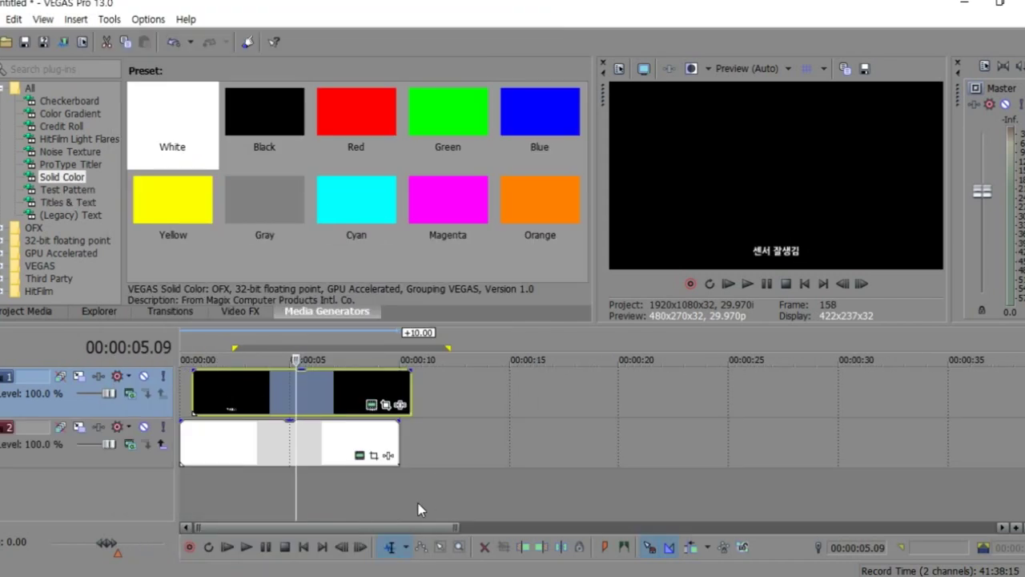
Open the title event's Pan/Crop settings and enable its mask.
left_click(385, 405)
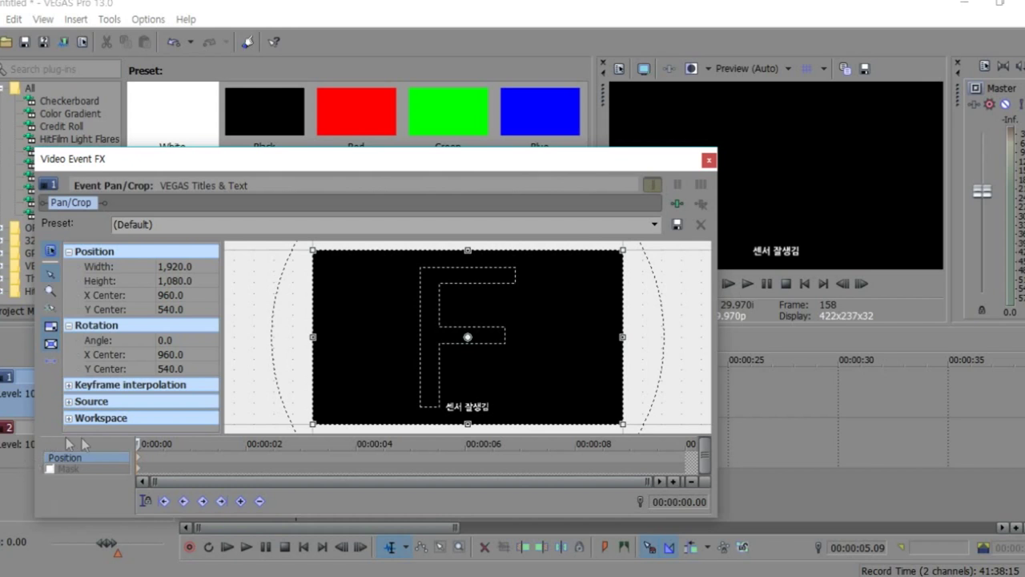
left_click(50, 468)
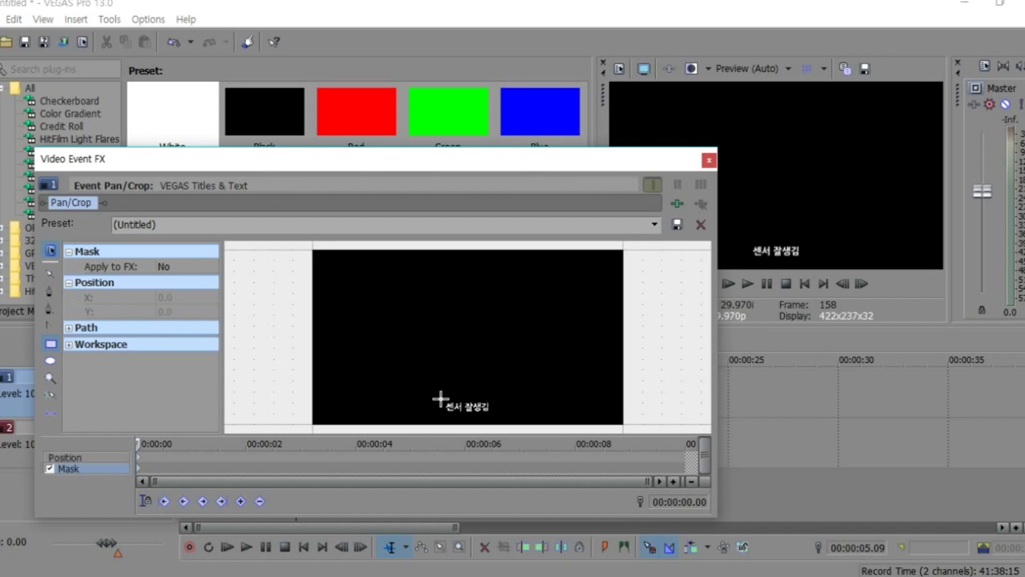
scroll(440, 398, "up", 1)
scroll(439, 399, "down", 2)
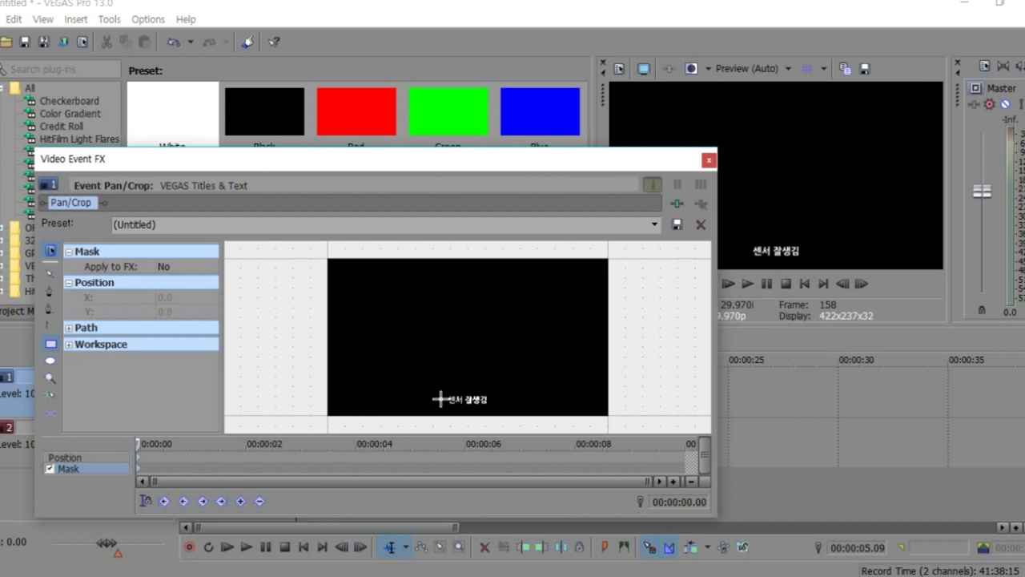
scroll(440, 399, "up", 3)
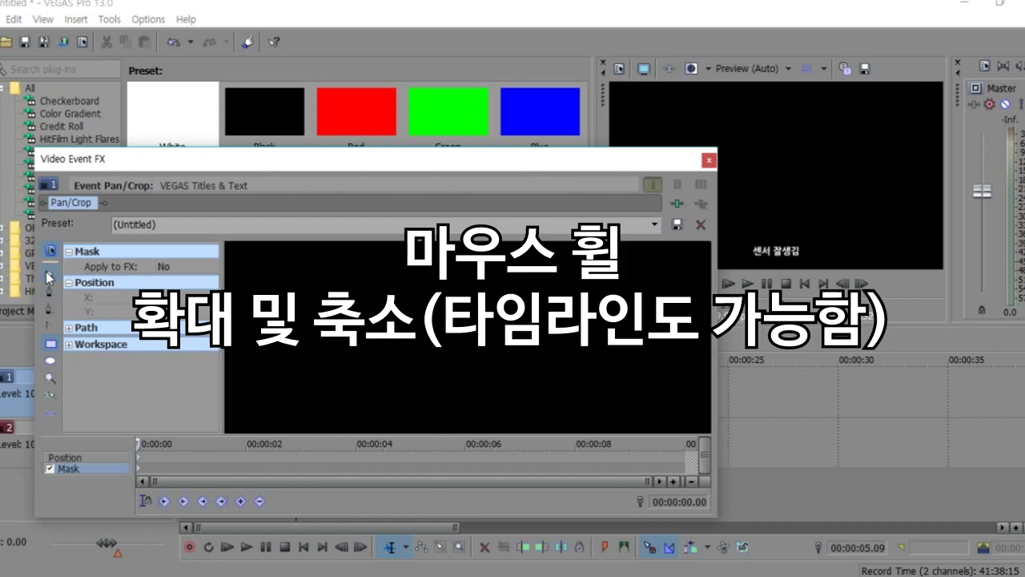
scroll(405, 375, "down", 2)
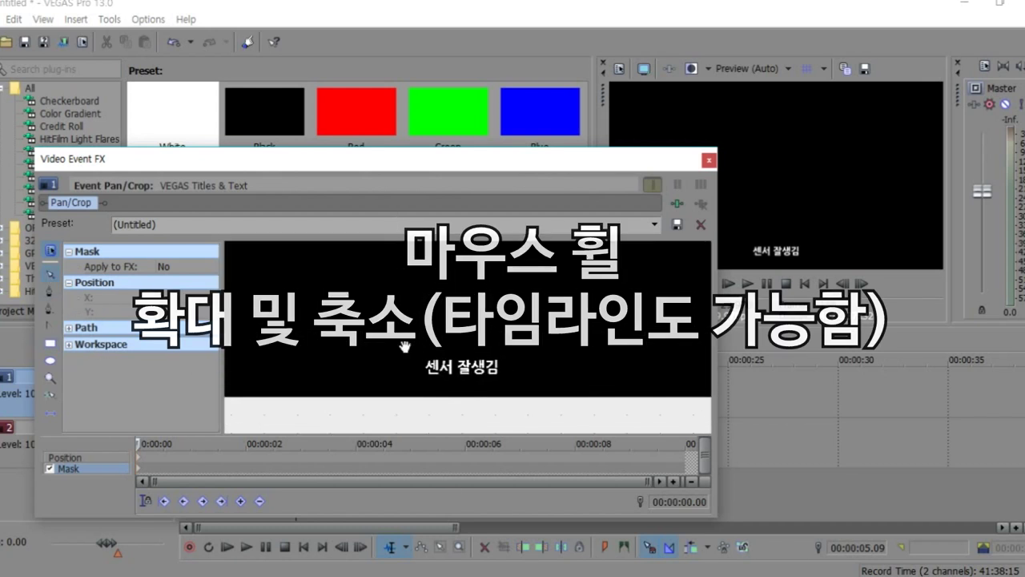
scroll(432, 371, "up", 2)
Draw a rectangular mask closely around the subtitle text, centred at about X 959.7, Y 973.9, and close the Pan/Crop settings.
left_click(50, 343)
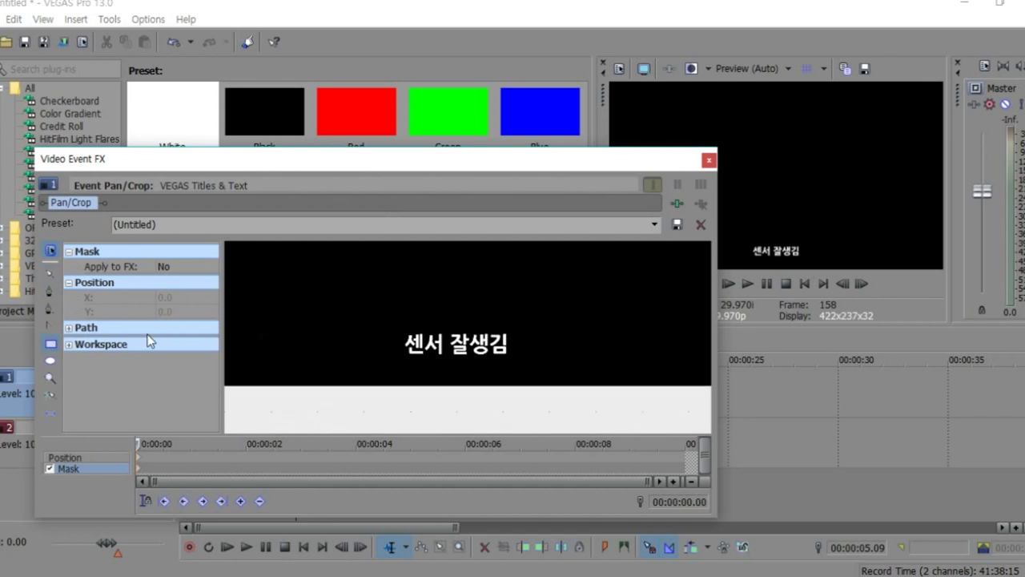
left_click_drag(391, 326, 524, 362)
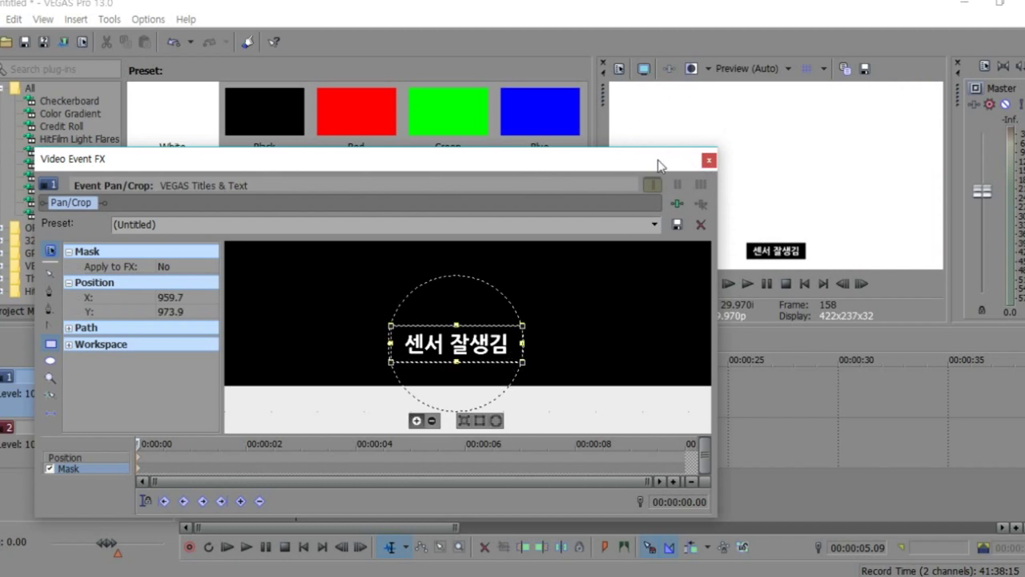
left_click_drag(658, 160, 597, 152)
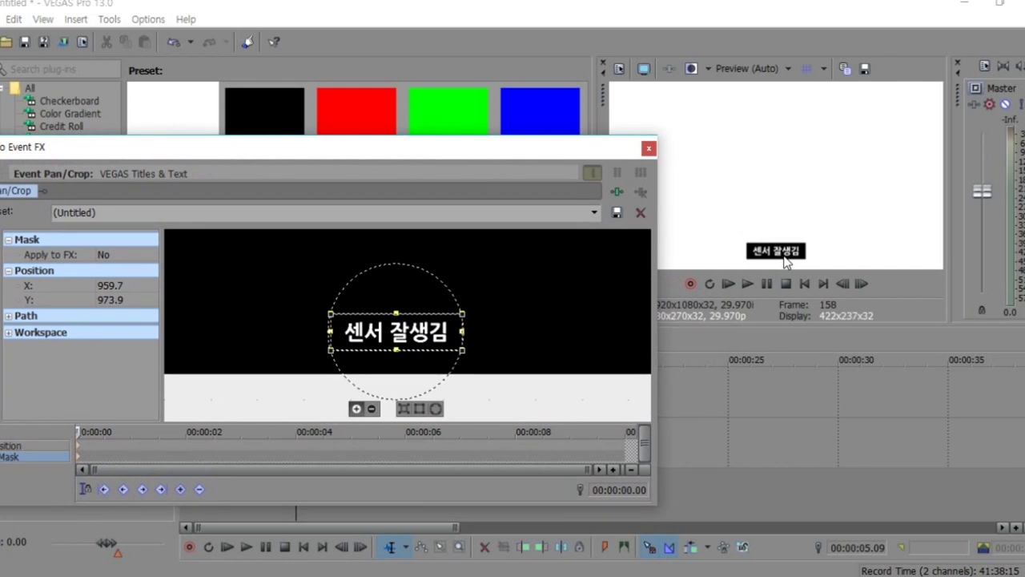
key("Escape")
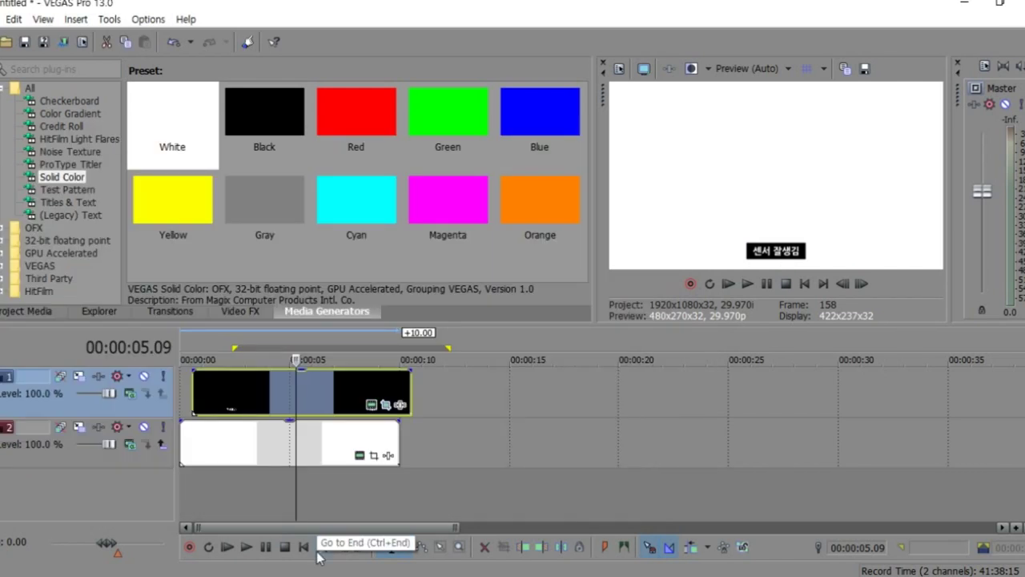